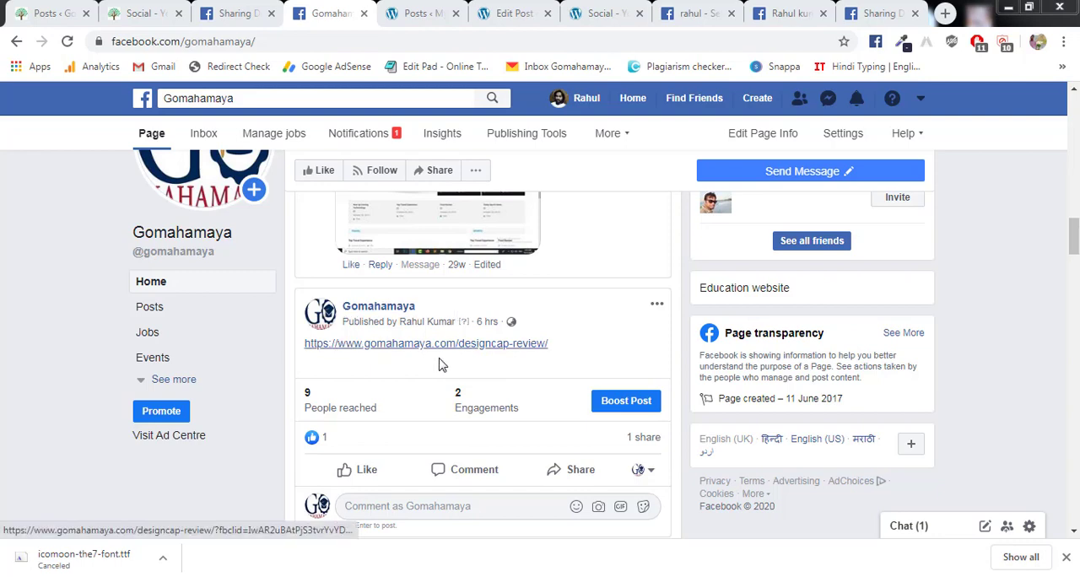
- Compare the designcap-review and flexclip-review link posts on the Gomahamaya Facebook page
left_click_drag(1076, 251, 1076, 291)
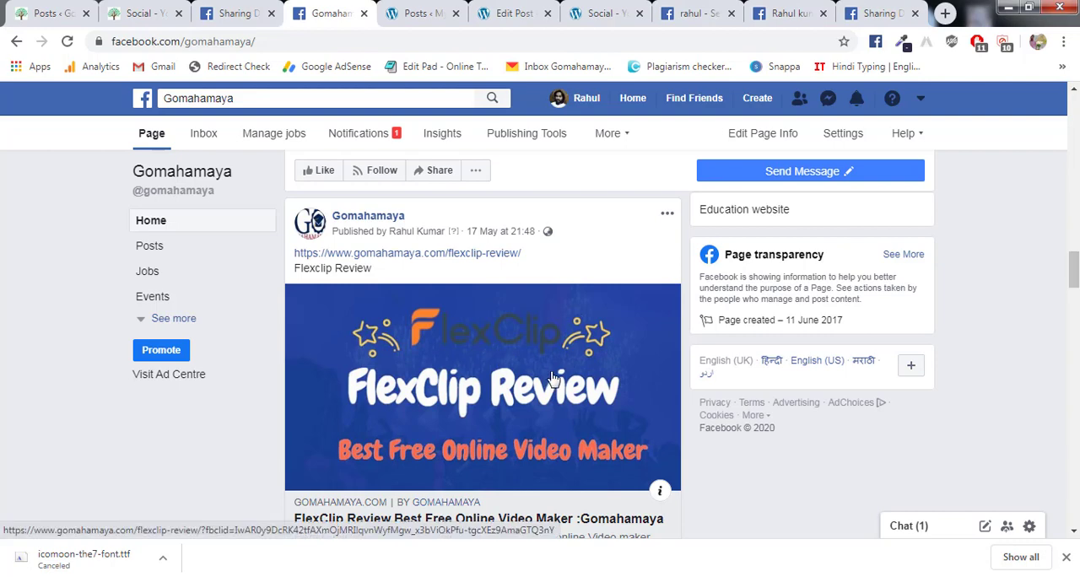
scroll(552, 378, "up", 1)
scroll(553, 378, "up", 2)
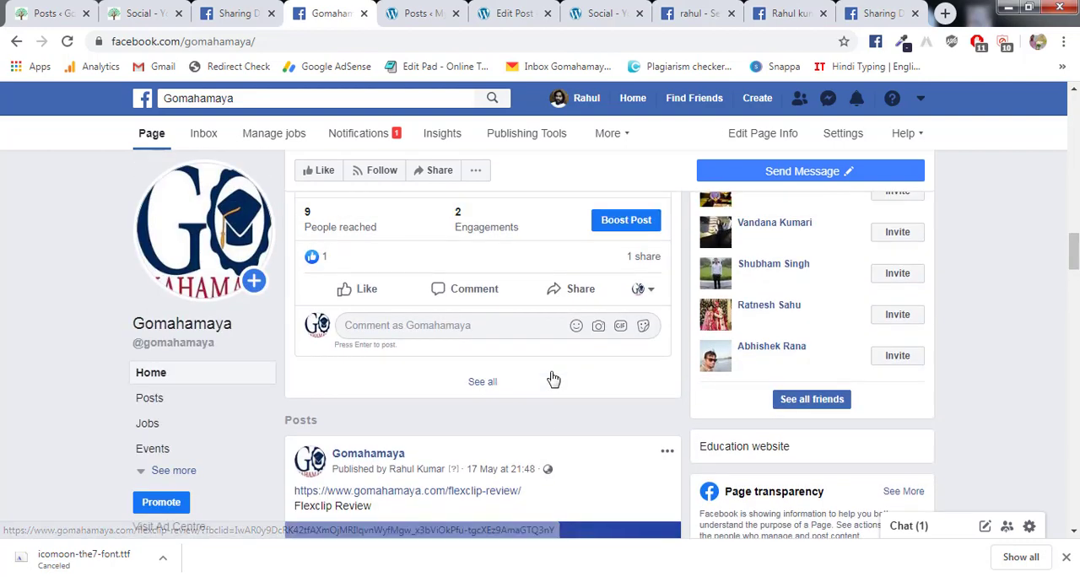
scroll(553, 378, "up", 2)
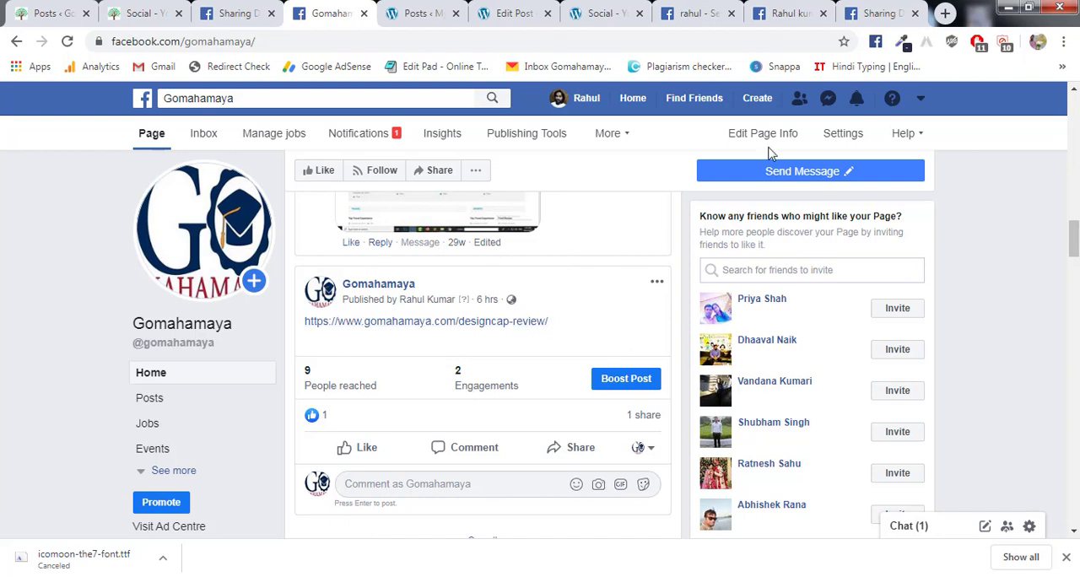
- Copy the address of the hello-world link from the post on the other Facebook page
left_click(796, 14)
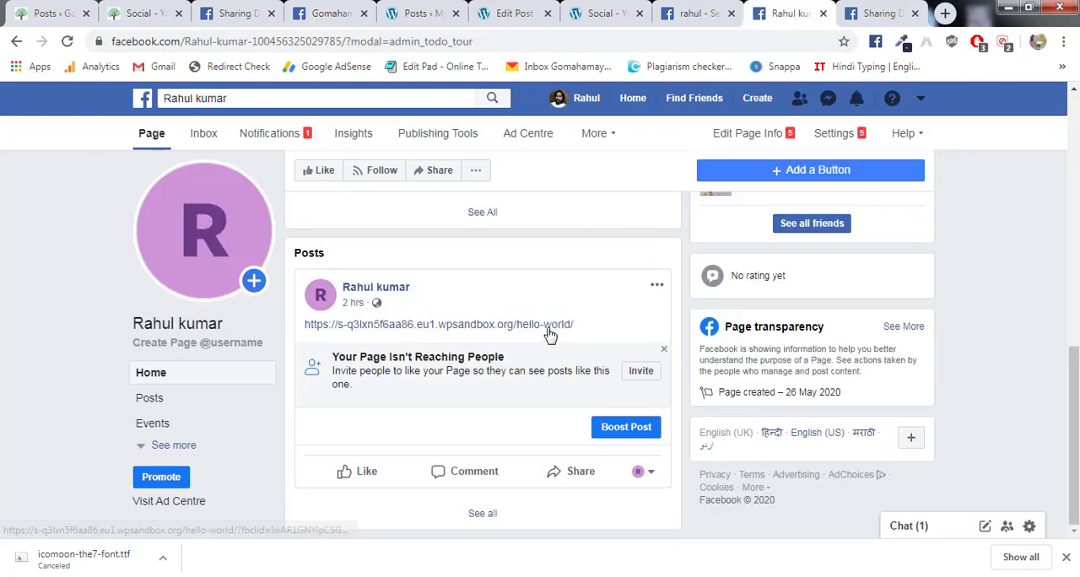
right_click(426, 334)
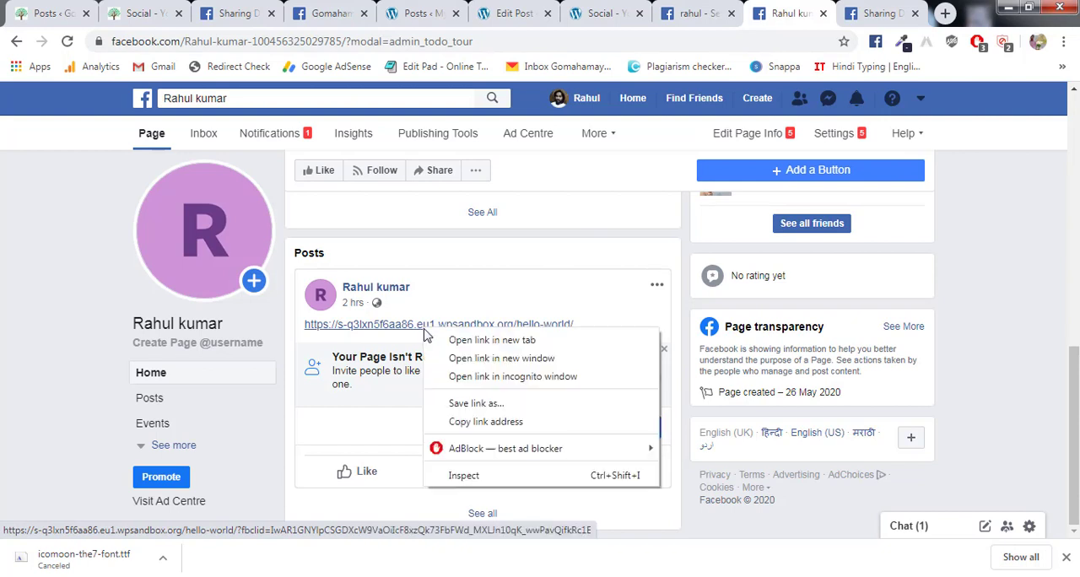
left_click(484, 420)
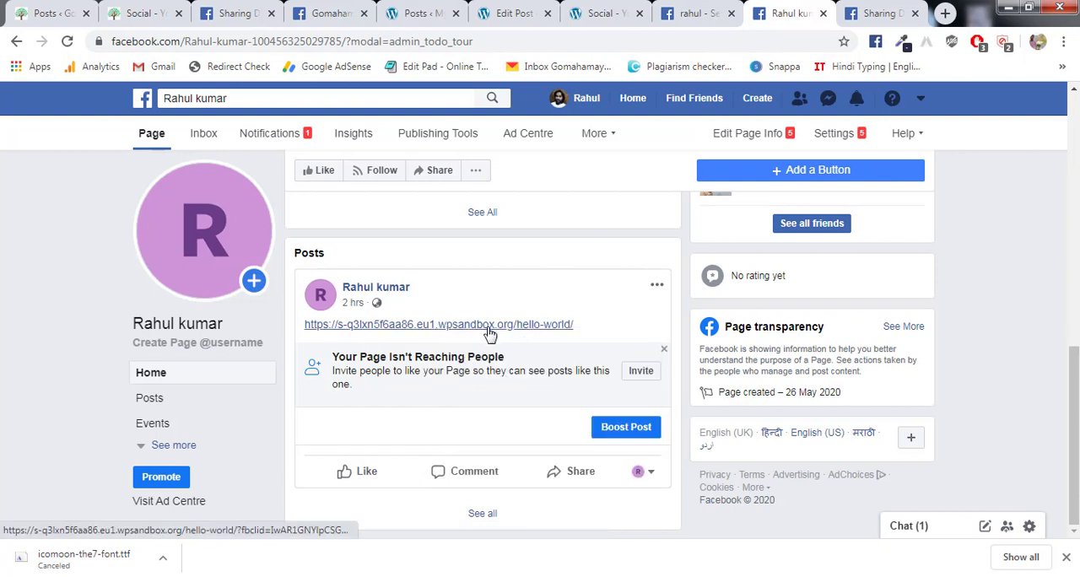
- Debug the copied hello-world link in the Facebook Sharing Debugger
left_click(884, 8)
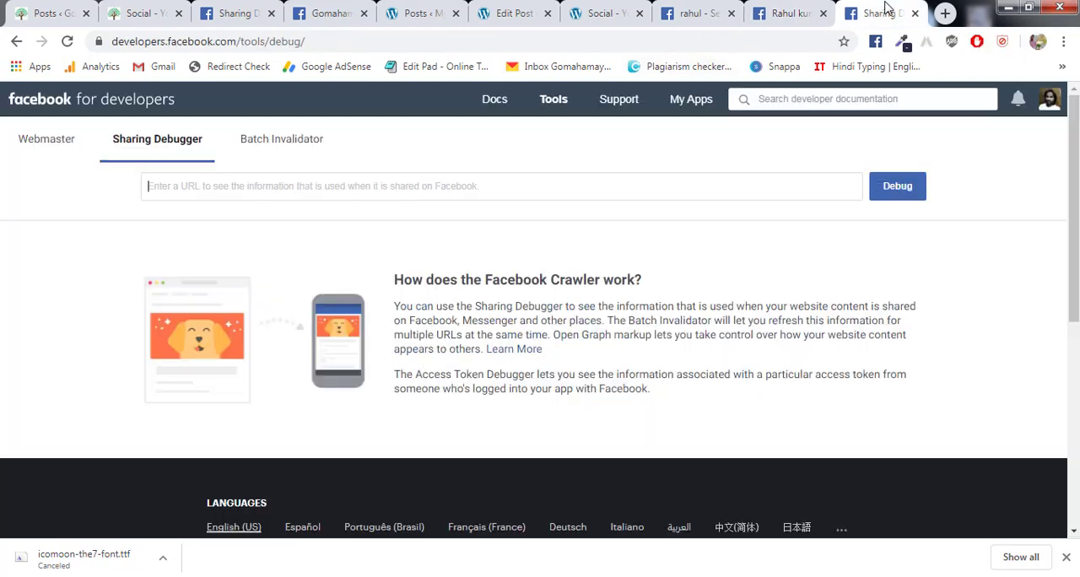
left_click(366, 43)
left_click(579, 185)
left_click(568, 186)
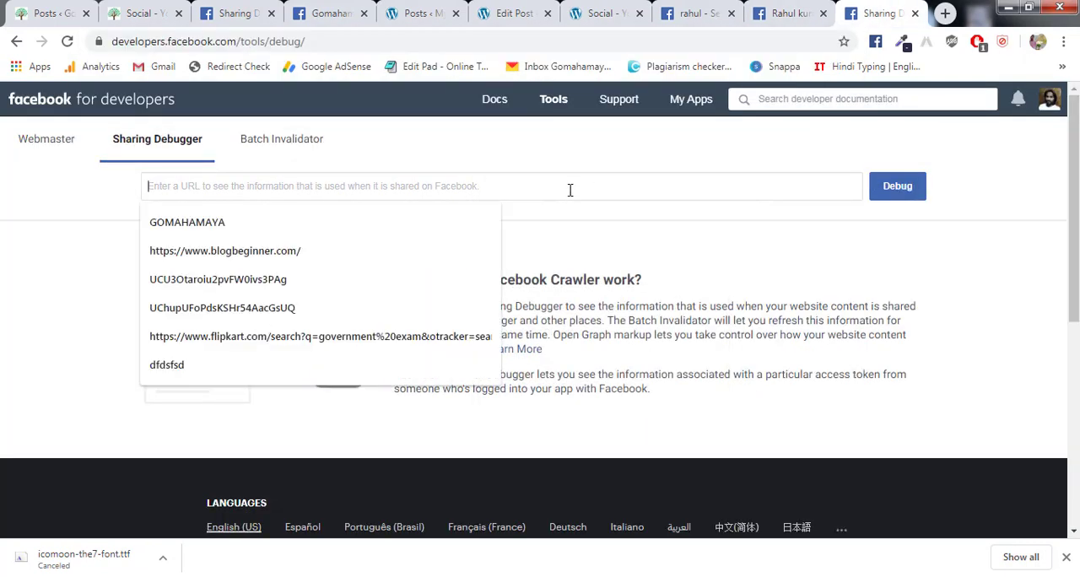
type("https://s-g3lxn5f6aa86.eu1.wpsandbox.org/hello-world/")
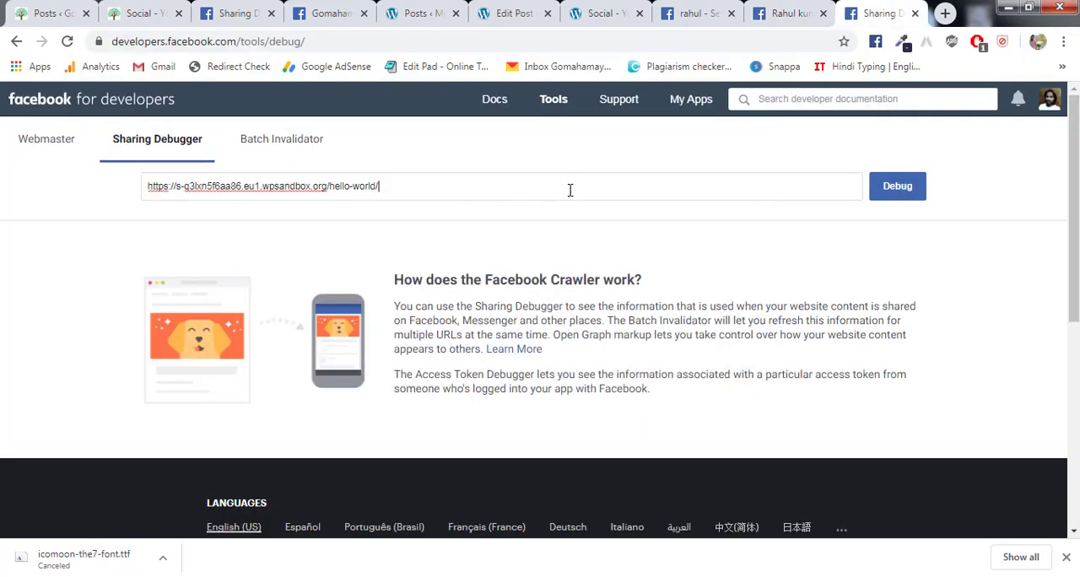
left_click(900, 190)
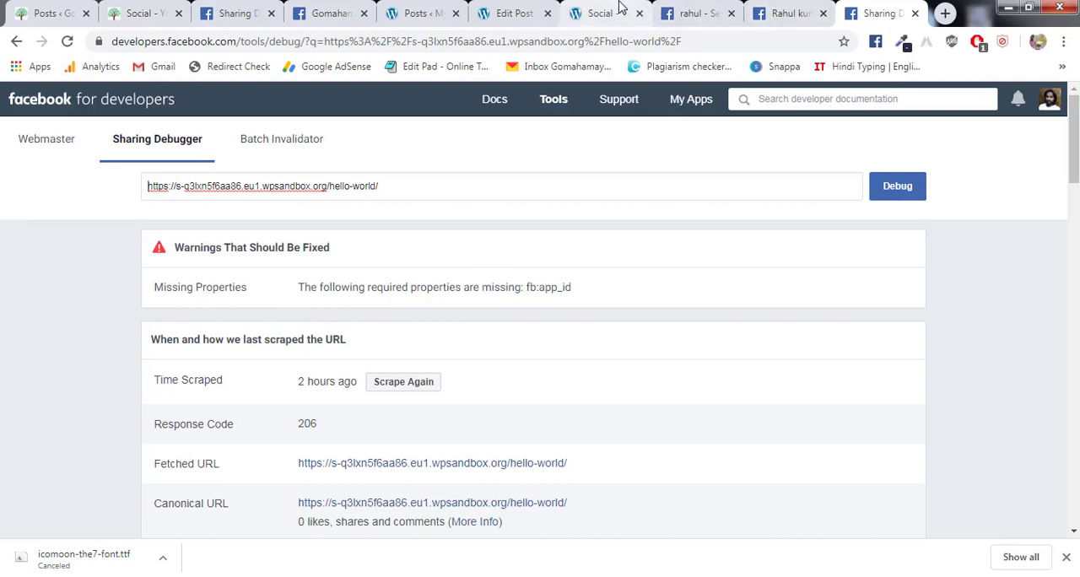
left_click(680, 12)
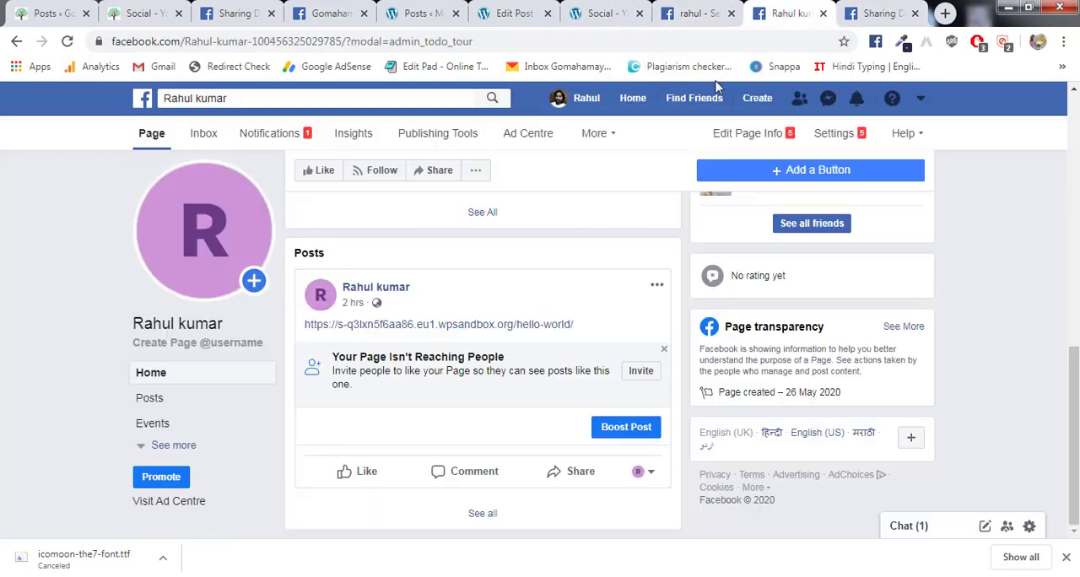
left_click(786, 13)
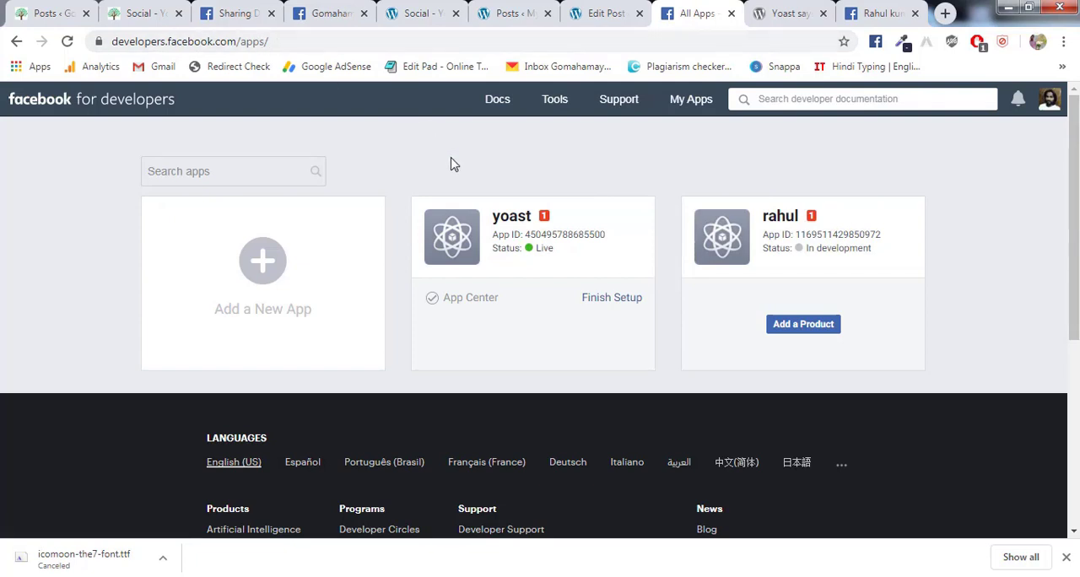
mouse_move(690, 110)
mouse_move(645, 226)
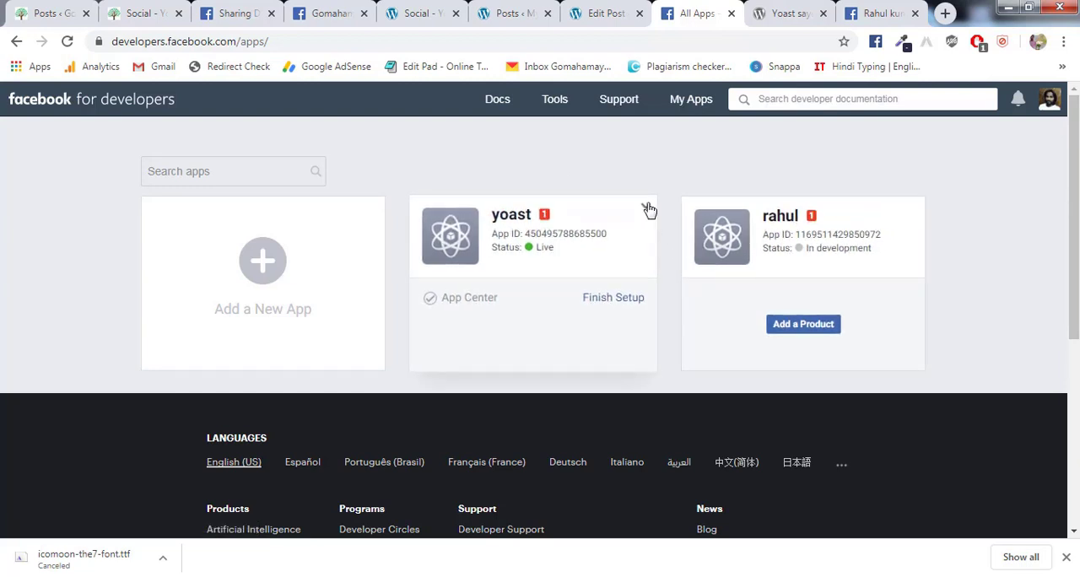
left_click(647, 209)
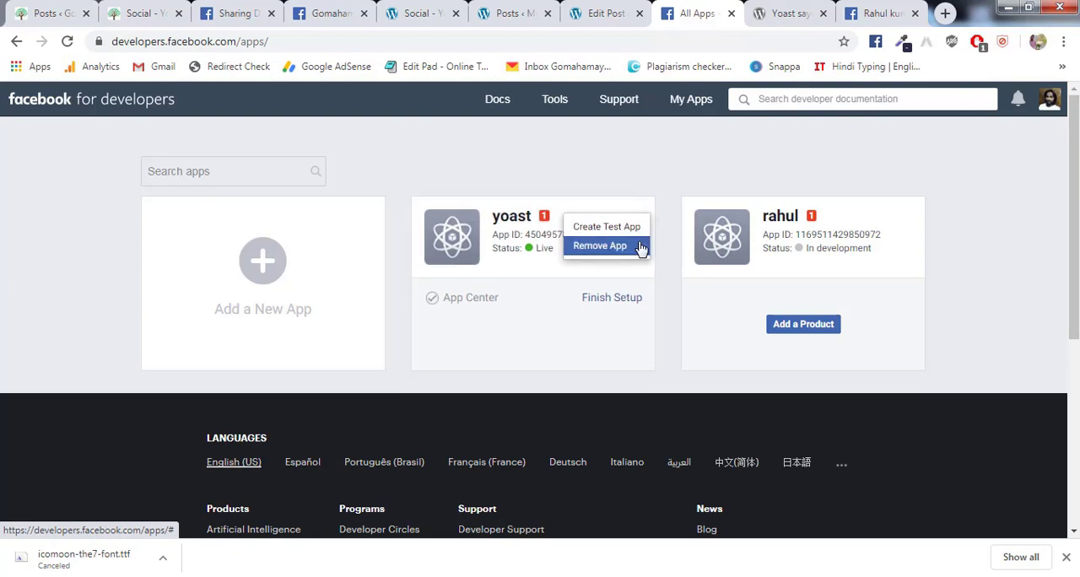
- Create a new Facebook app ID with the display name GOMAHAMAYA and complete the security check
left_click(270, 270)
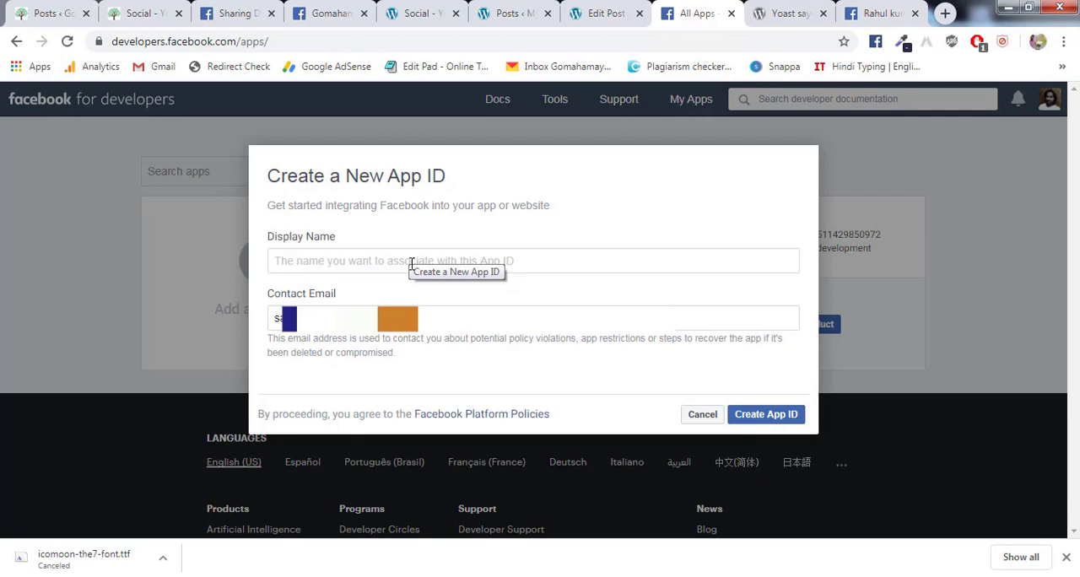
type("GOMAHAMA")
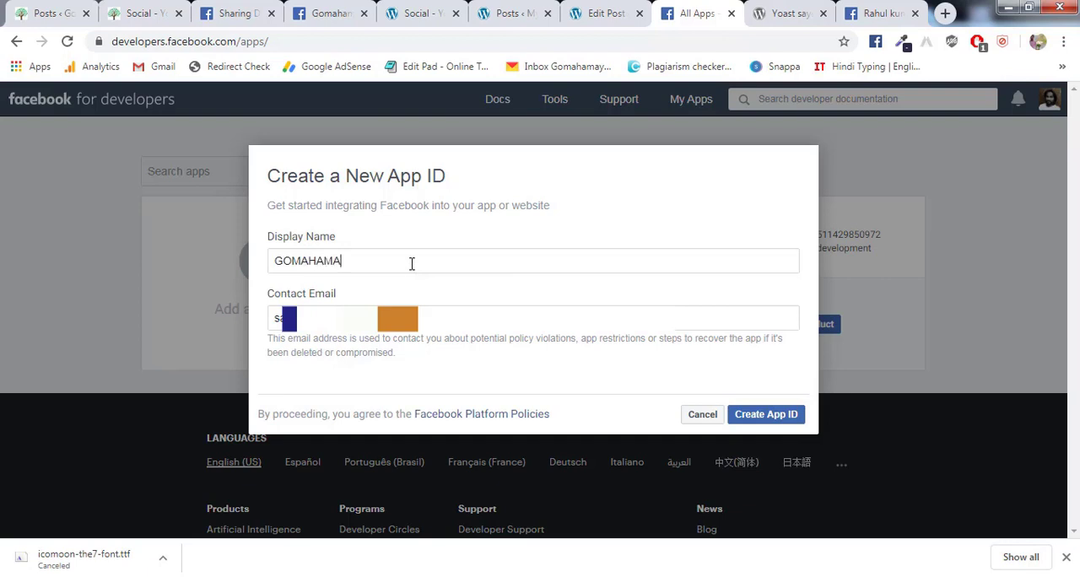
type("YA")
left_click(766, 418)
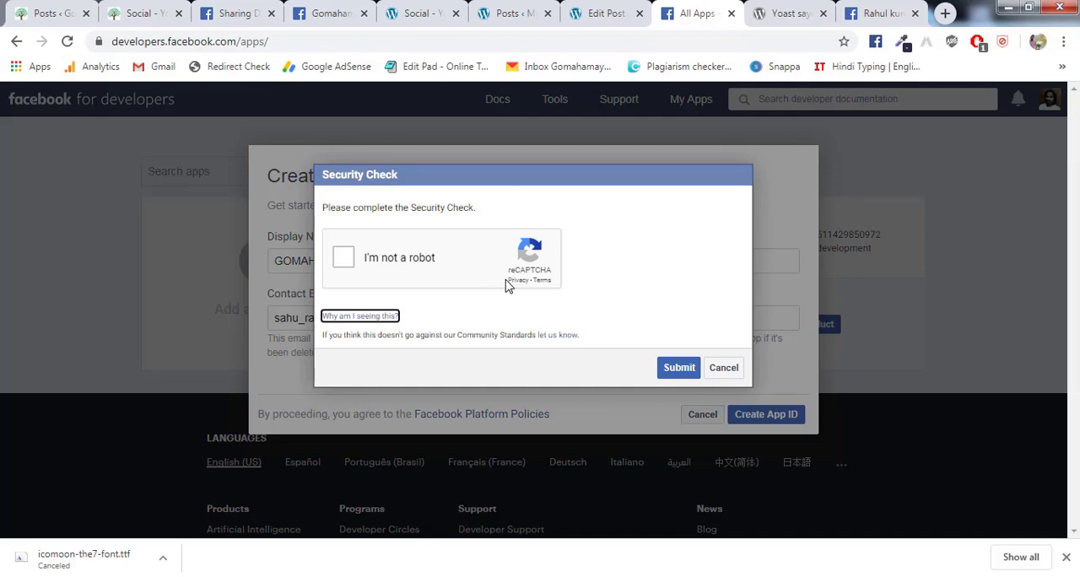
left_click(342, 260)
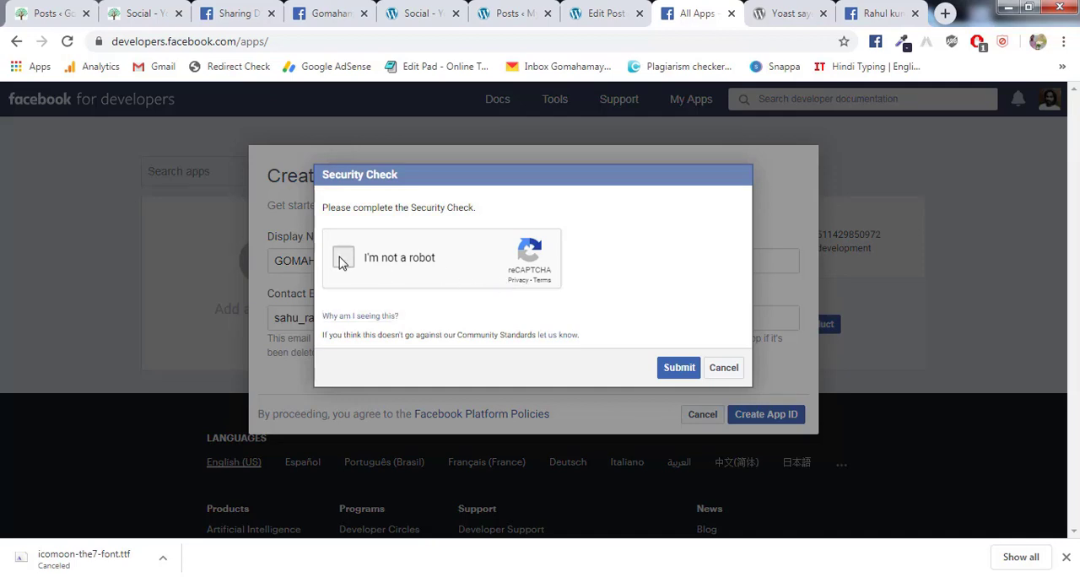
left_click(678, 368)
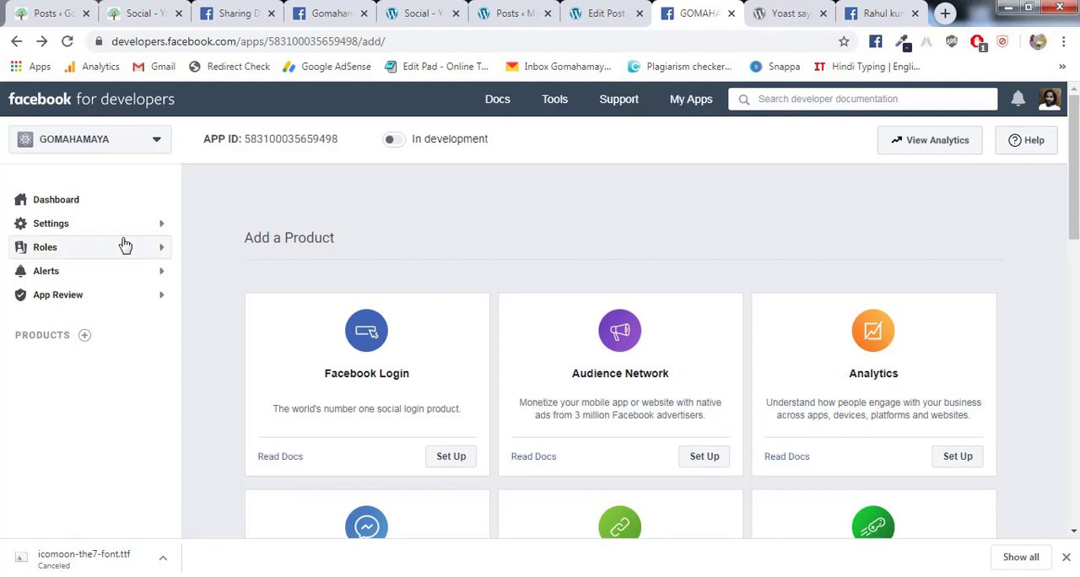
left_click(76, 223)
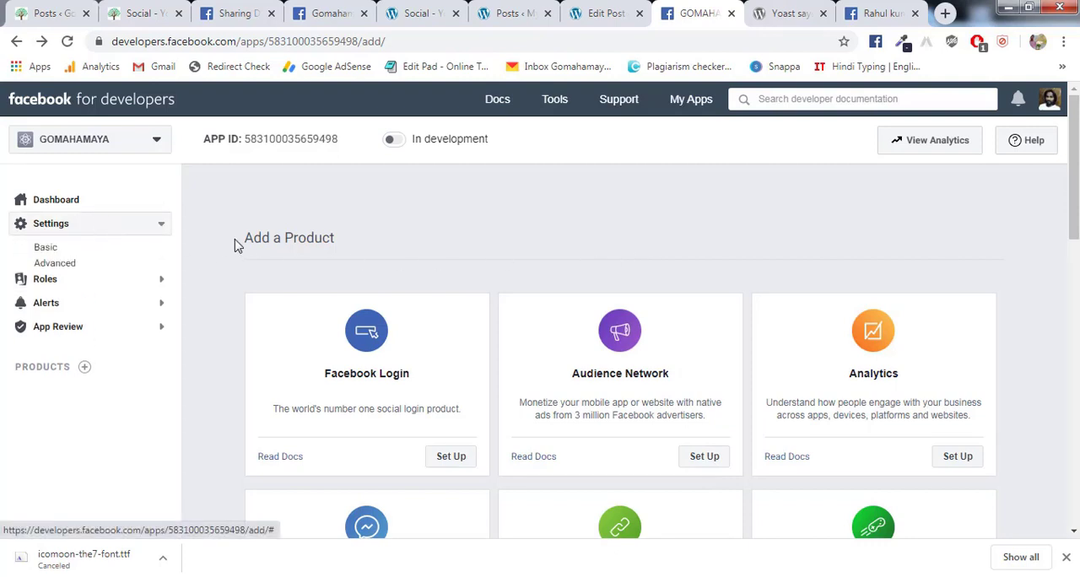
left_click(131, 255)
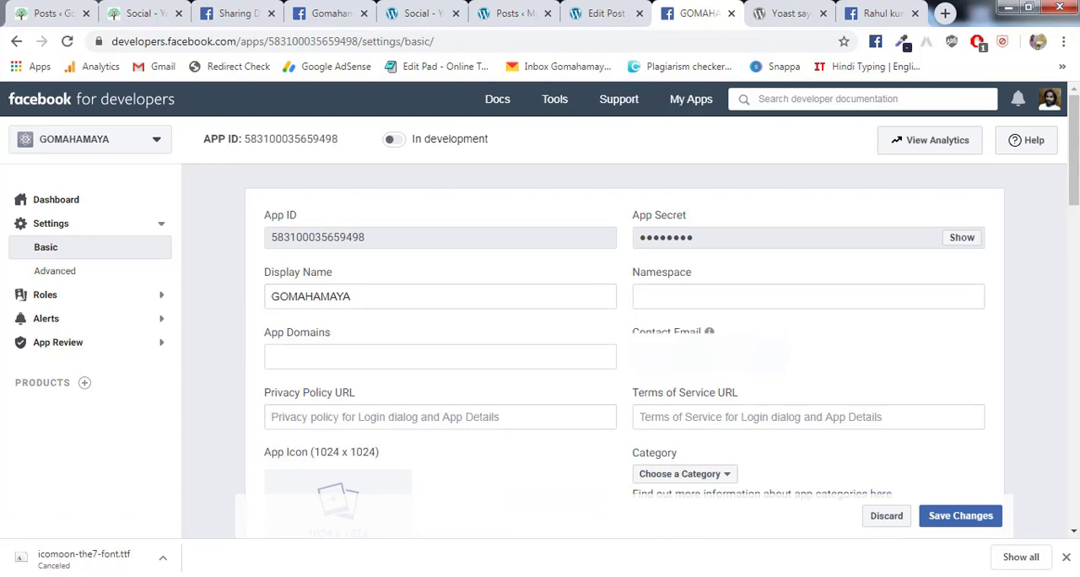
left_click(328, 359)
type("https://www.gomahamaya.com/")
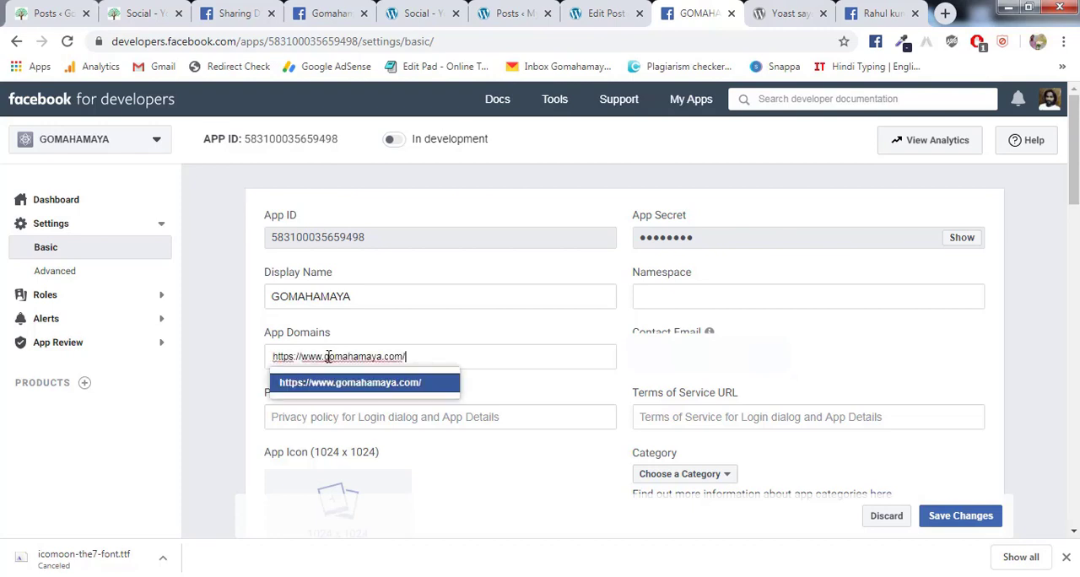
left_click_drag(330, 357, 297, 354)
key("ctrl+a")
left_click(421, 356)
key("BackSpace")
key("Return")
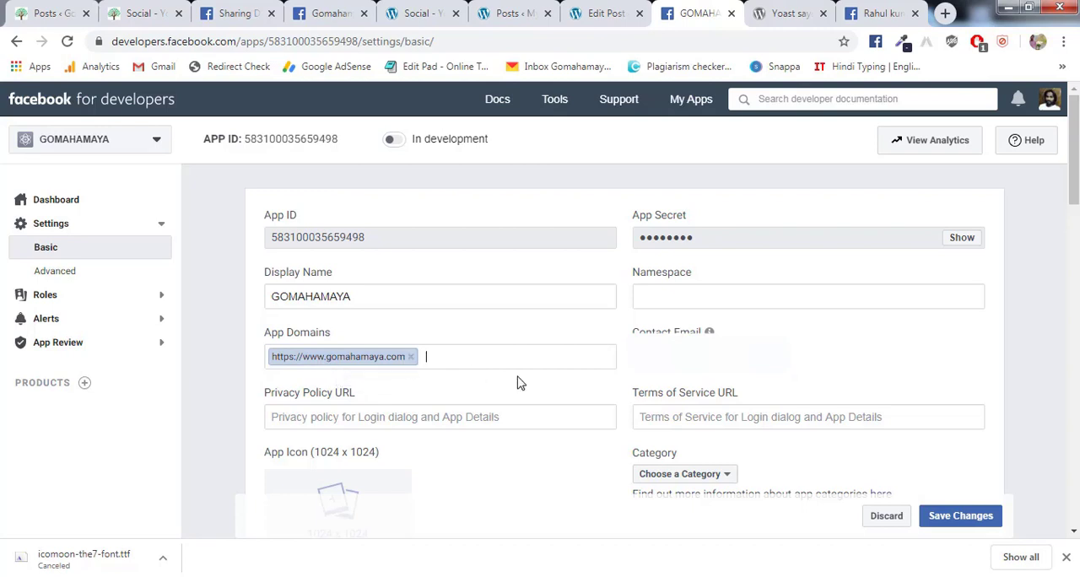
left_click_drag(634, 392, 745, 393)
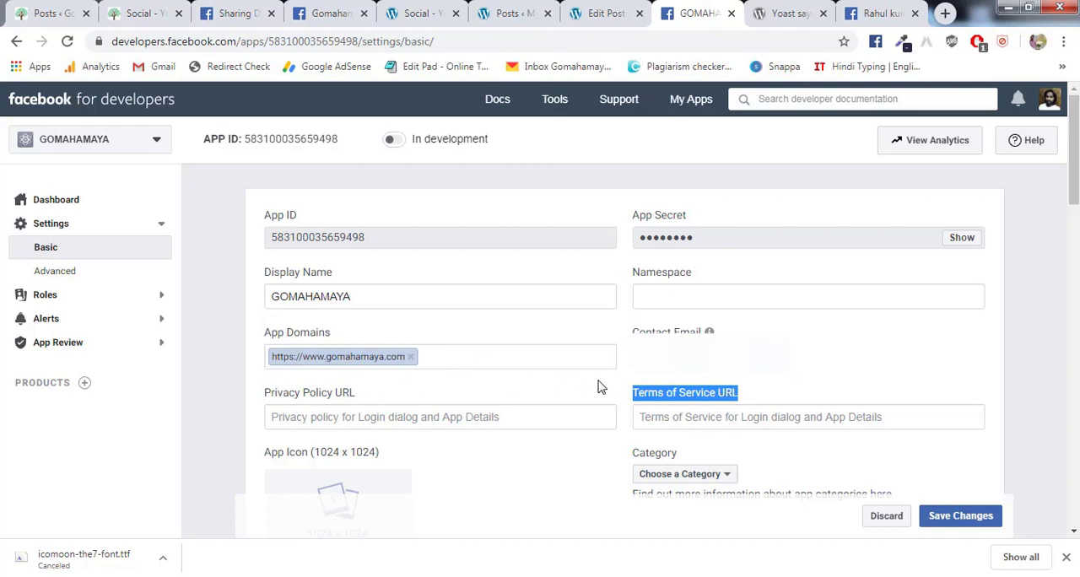
left_click(524, 417)
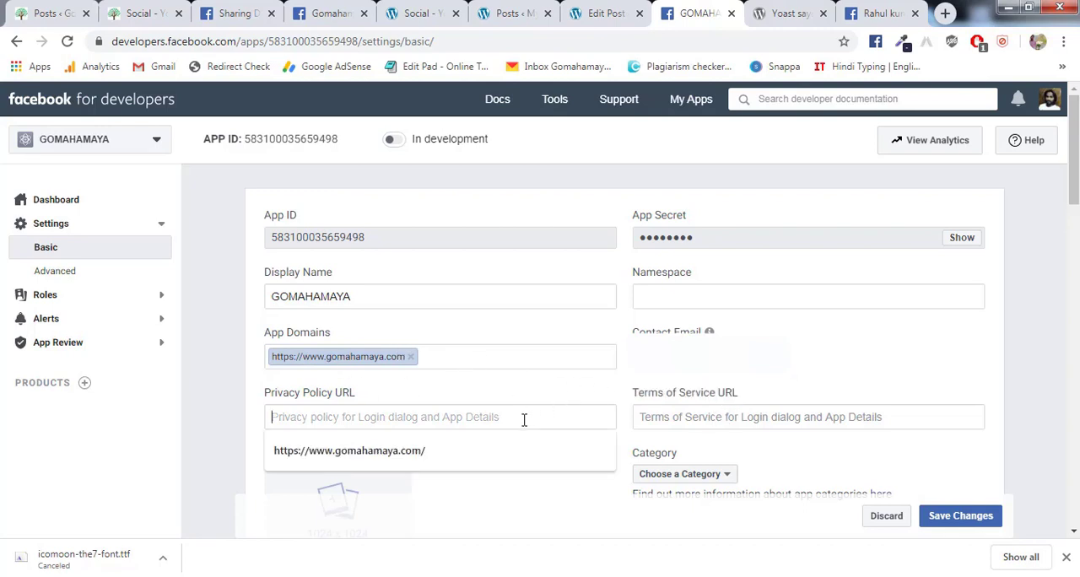
key("Down")
key("Return")
left_click(717, 421)
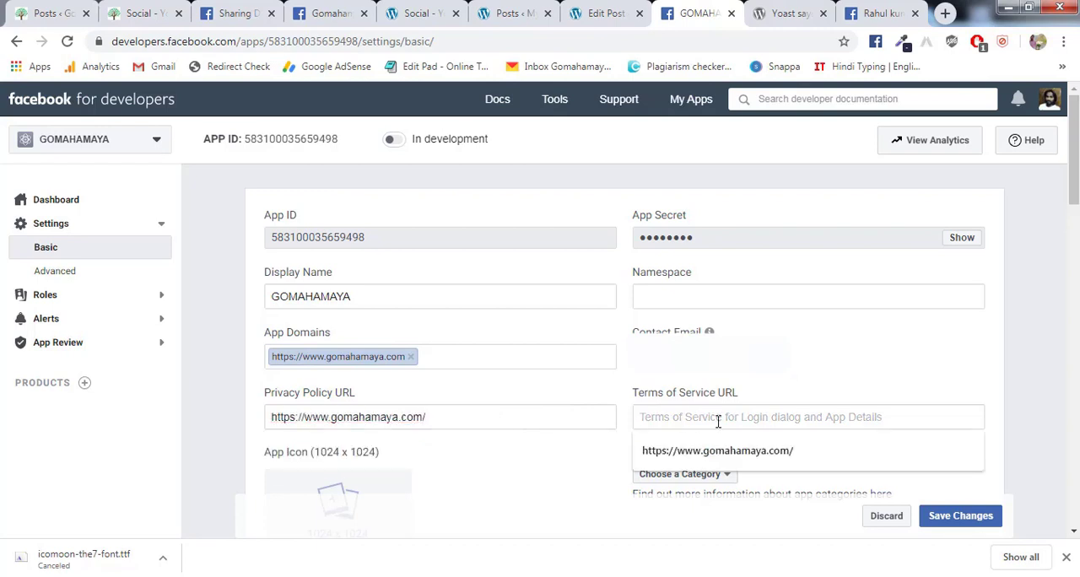
key("Down")
key("Return")
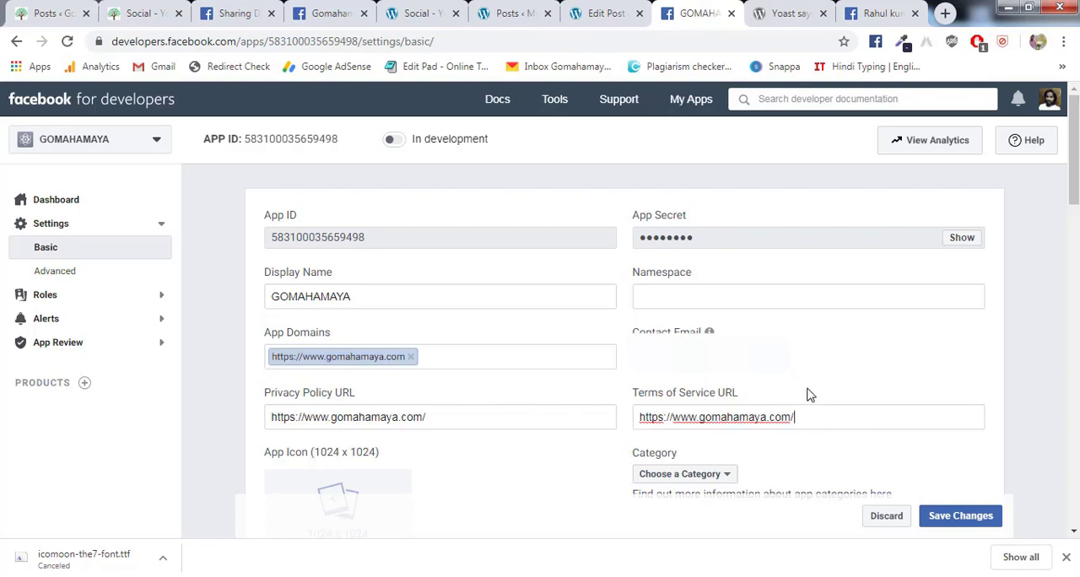
- Set the app category to Education and save the basic settings
scroll(990, 381, "down", 2)
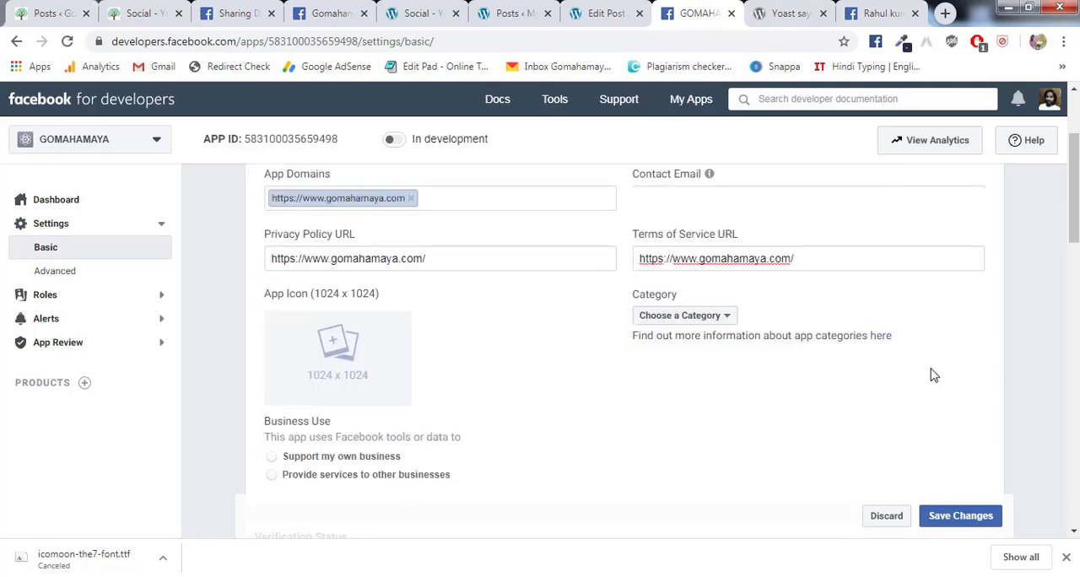
left_click(690, 319)
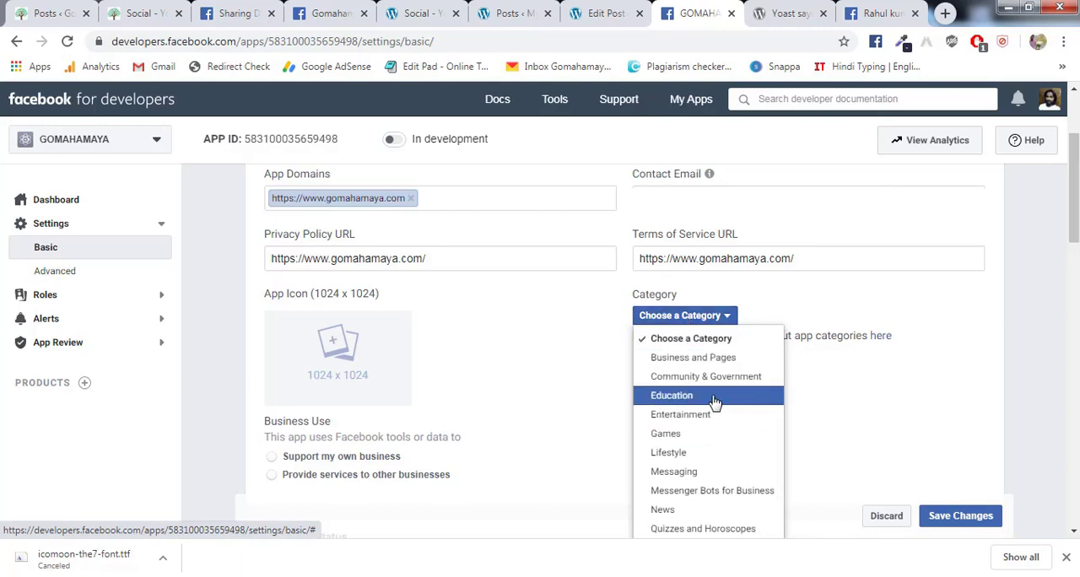
left_click(713, 400)
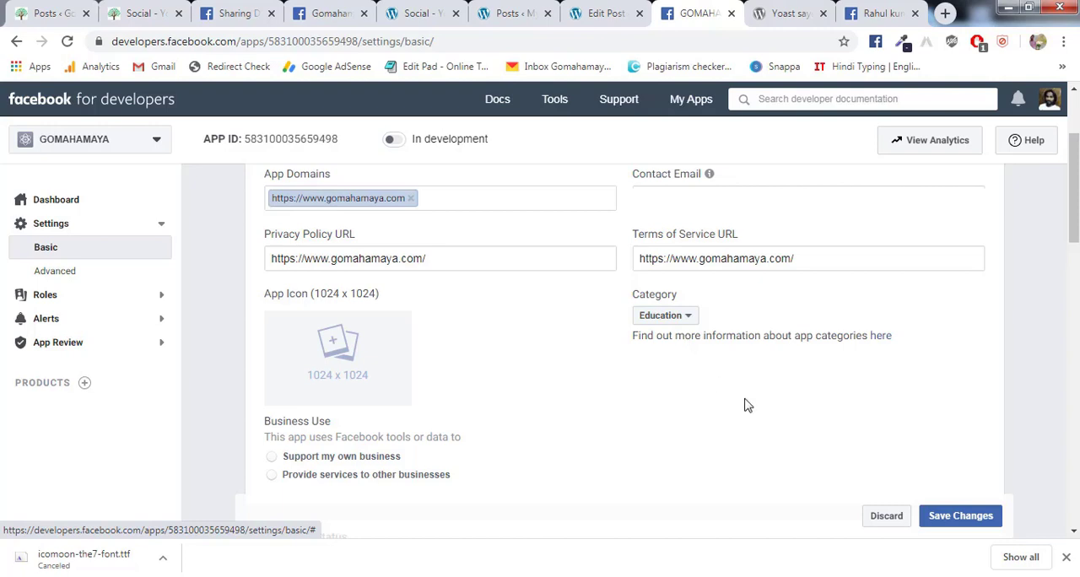
left_click(951, 518)
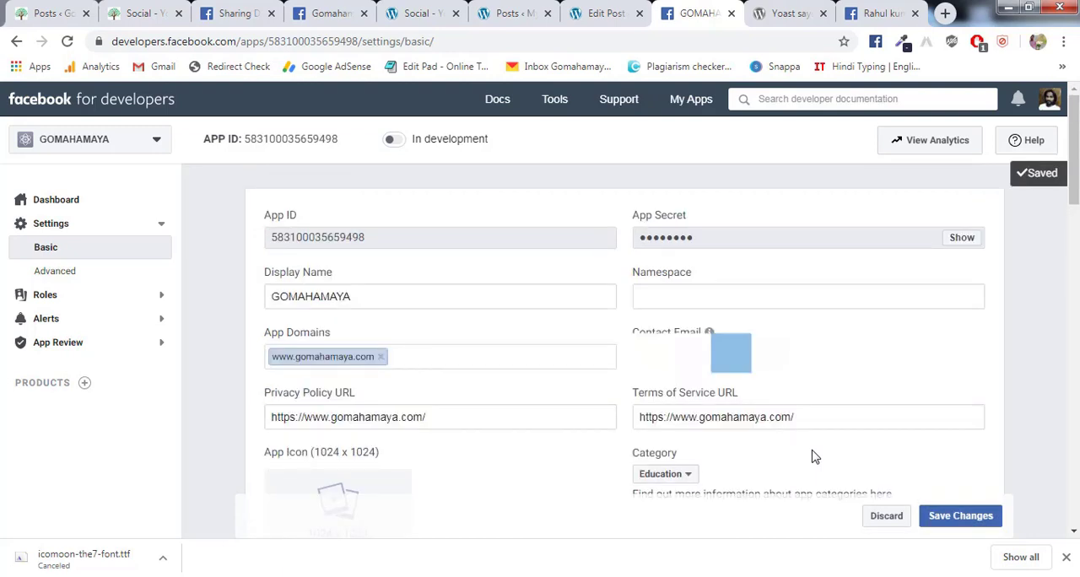
- Copy the app ID of the GOMAHAMAYA app from its basic settings
left_click(394, 141)
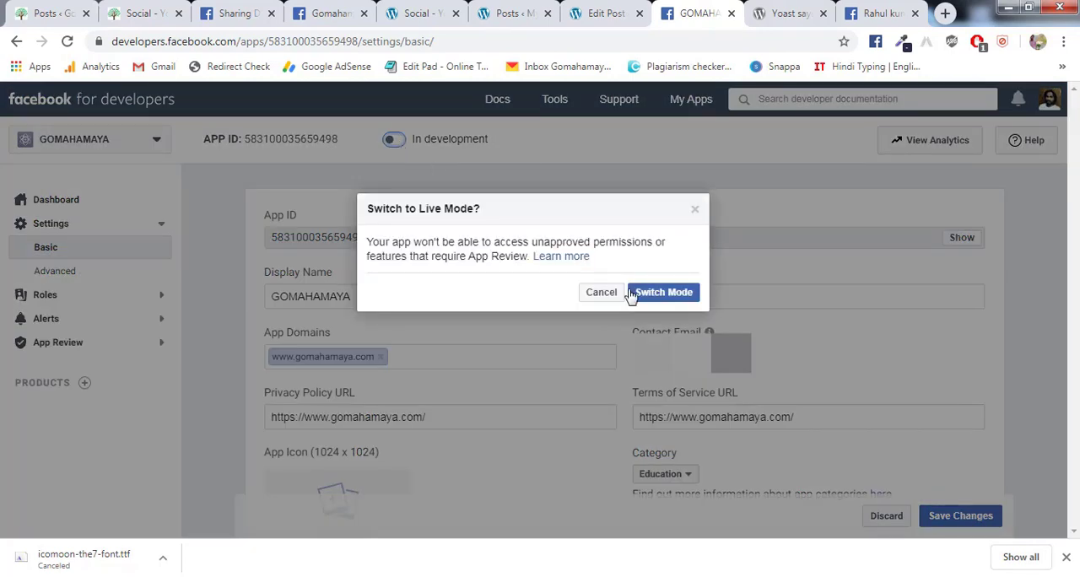
left_click(603, 295)
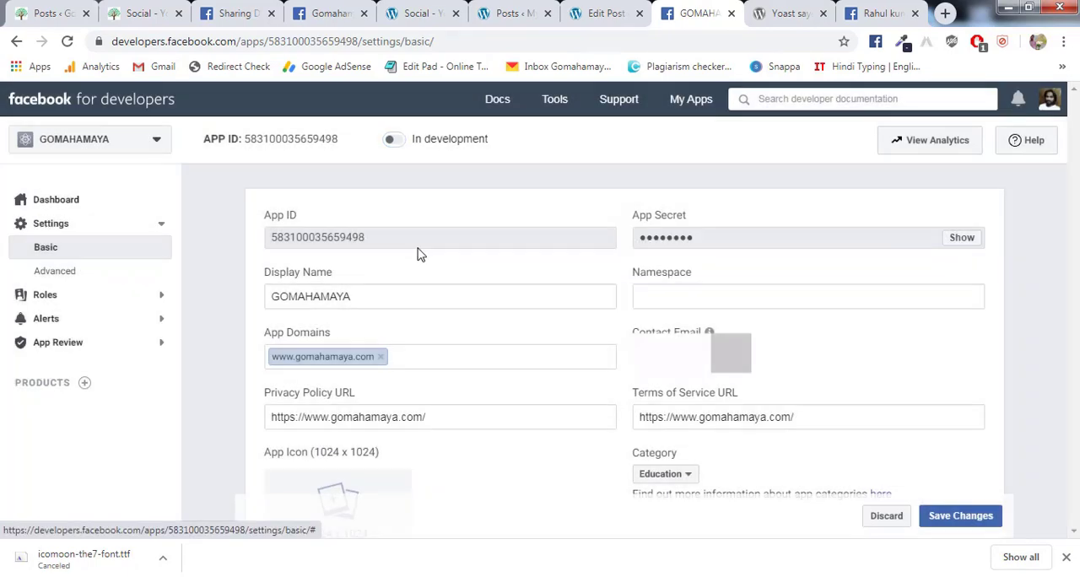
left_click(311, 139)
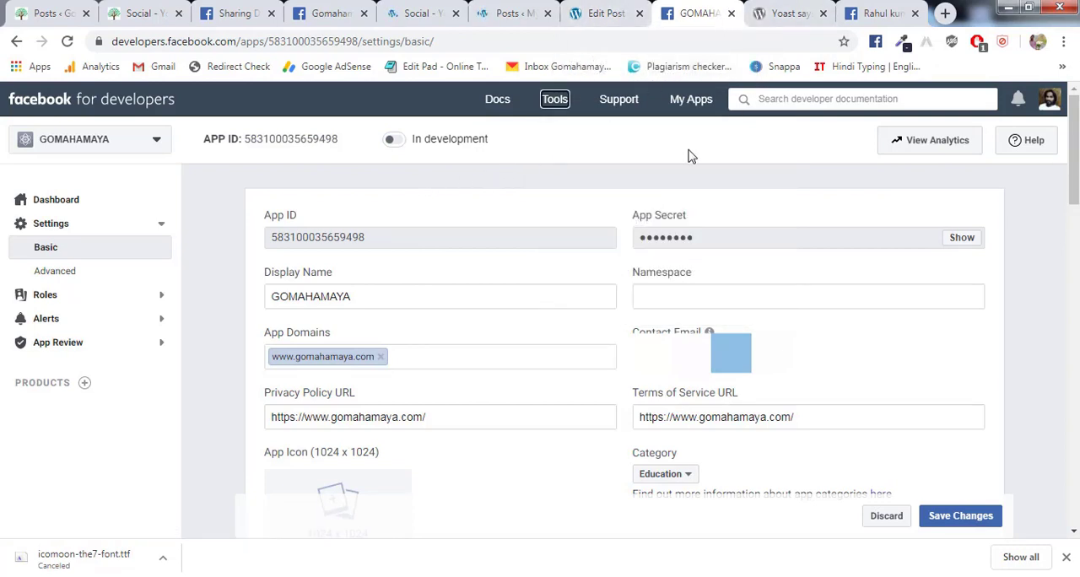
- Try to save the copied ID as the Facebook App ID in the Yoast SEO social settings
left_click(423, 22)
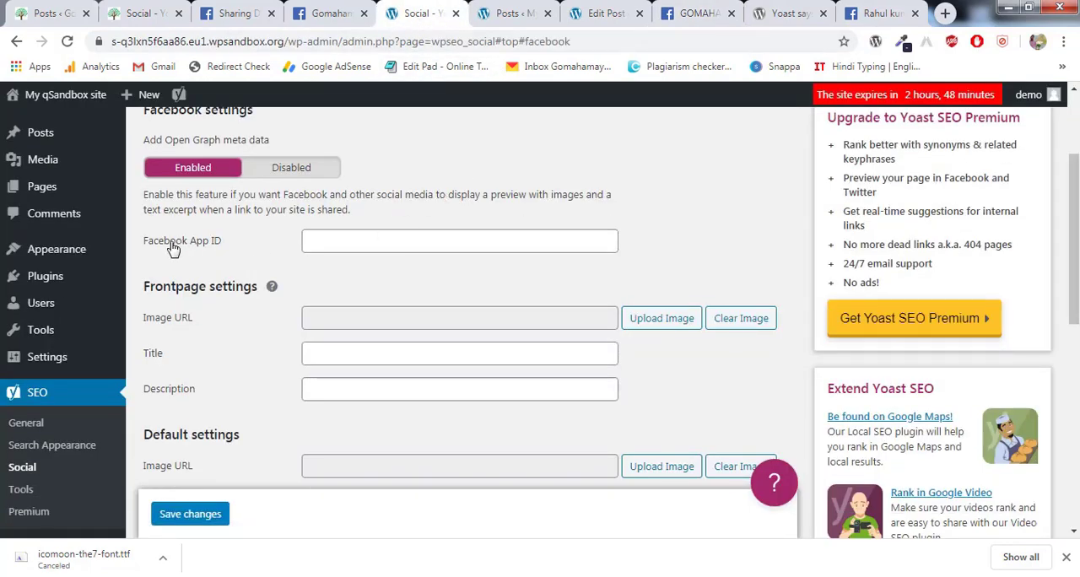
scroll(222, 285, "down", 1)
scroll(65, 366, "up", 1)
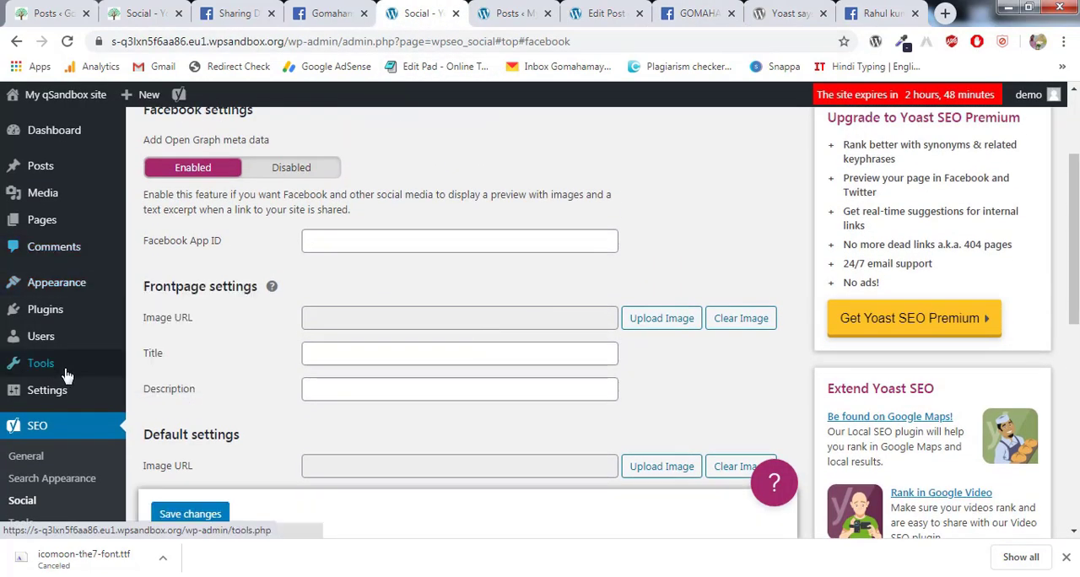
scroll(17, 463, "down", 4)
scroll(184, 456, "down", 2)
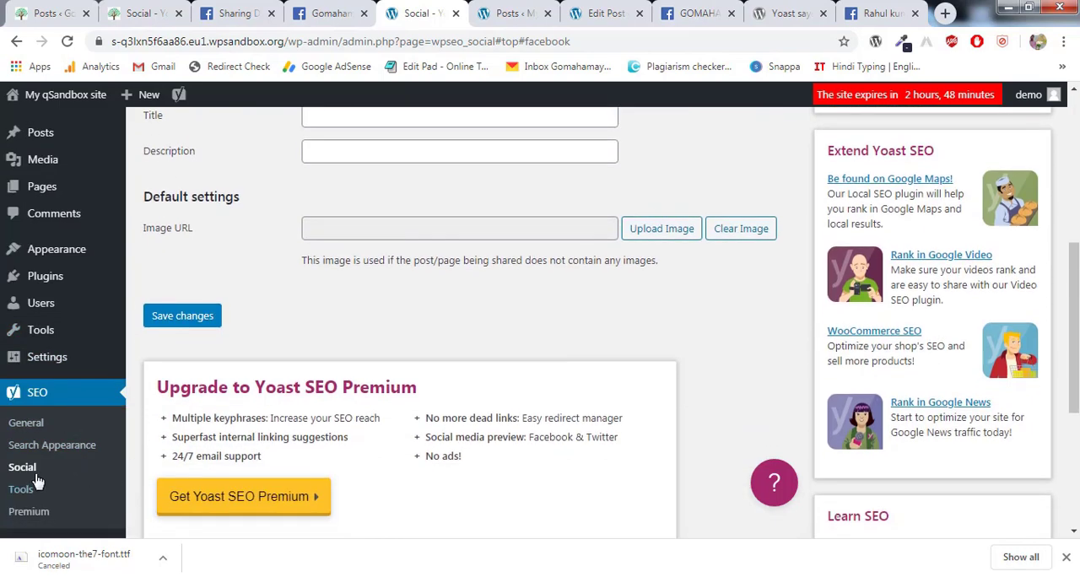
scroll(348, 438, "up", 1)
scroll(348, 438, "up", 4)
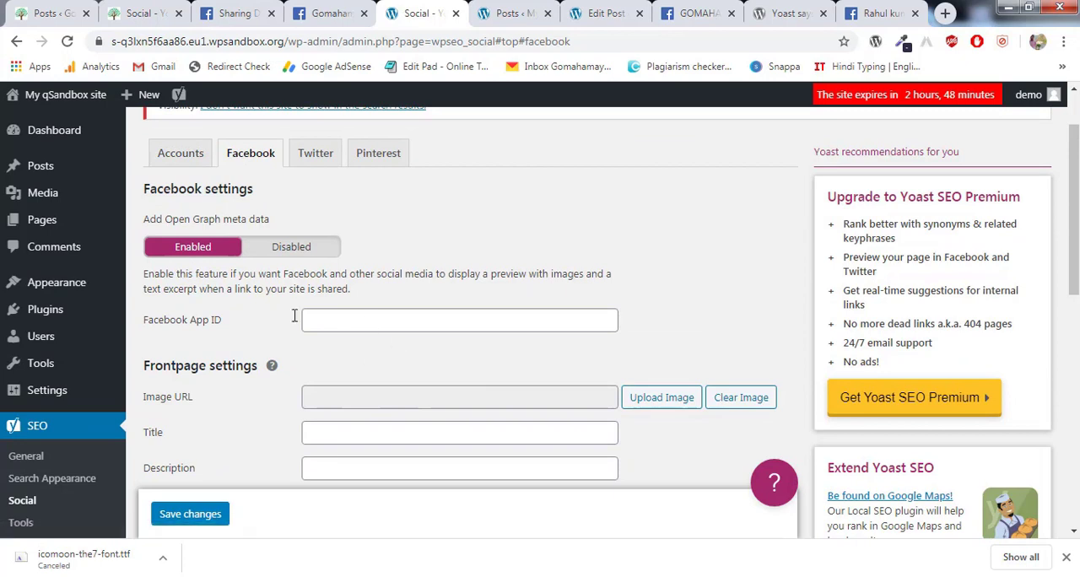
left_click(363, 320)
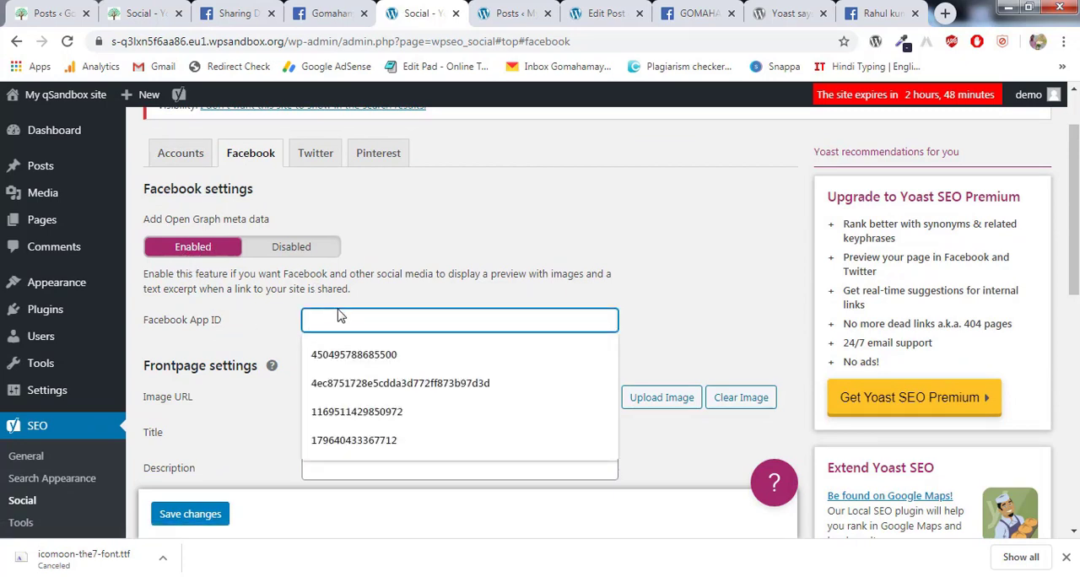
key("ctrl+v")
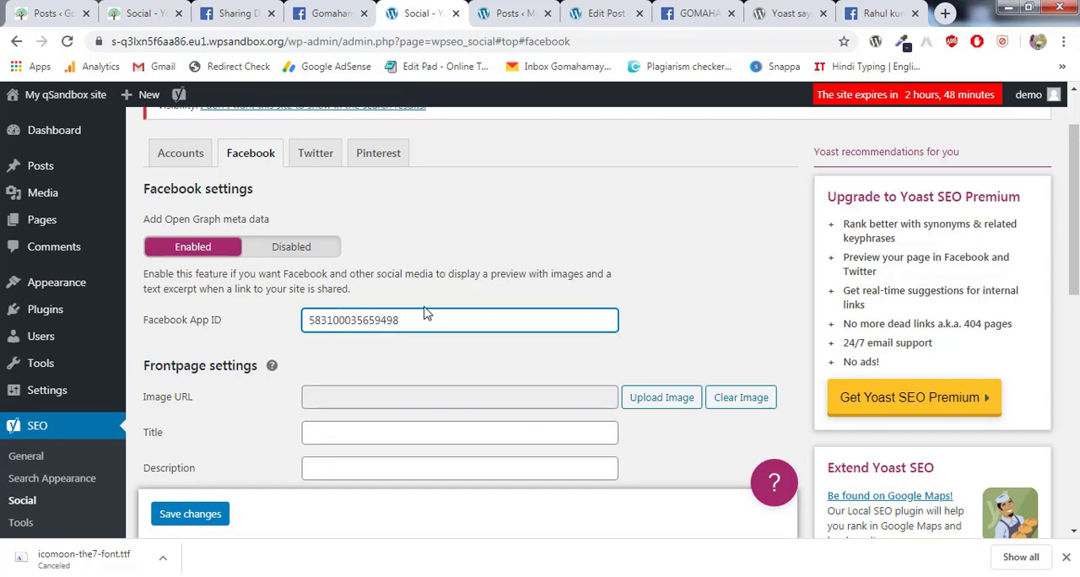
left_click(219, 516)
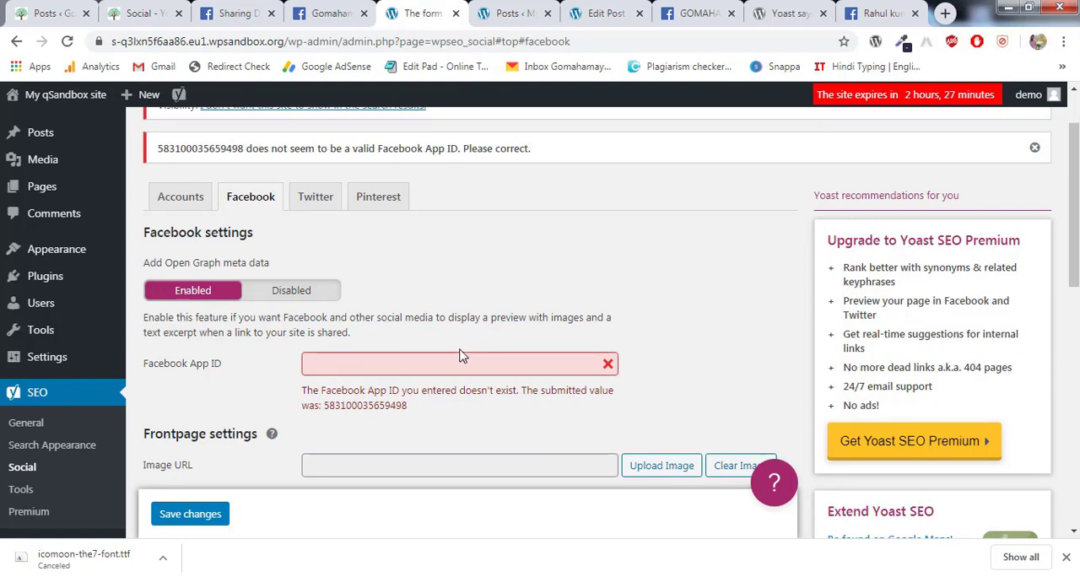
- Switch the GOMAHAMAYA app from development to Live mode on Facebook for Developers
left_click(688, 18)
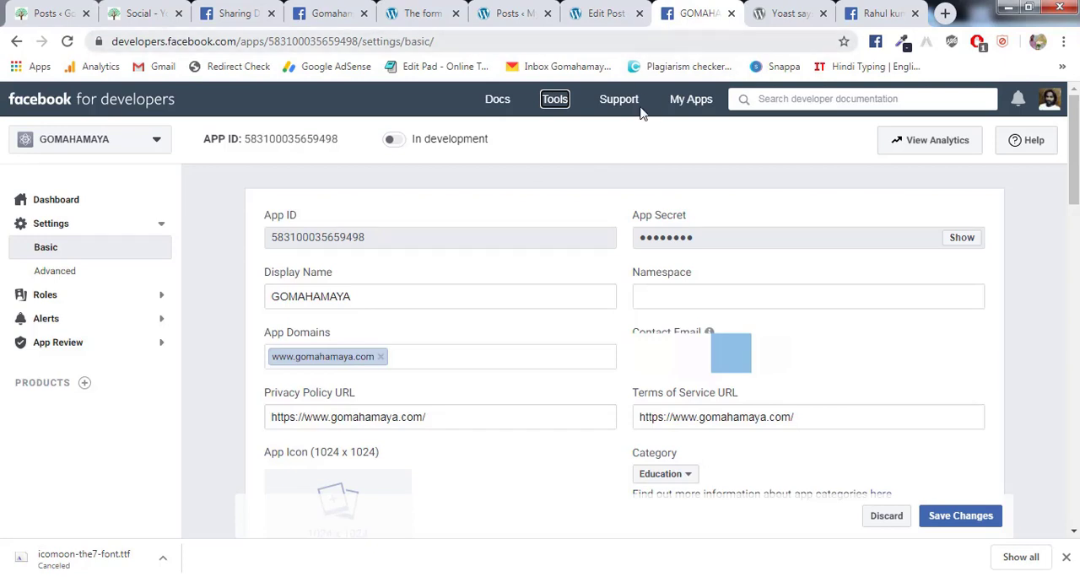
left_click(398, 143)
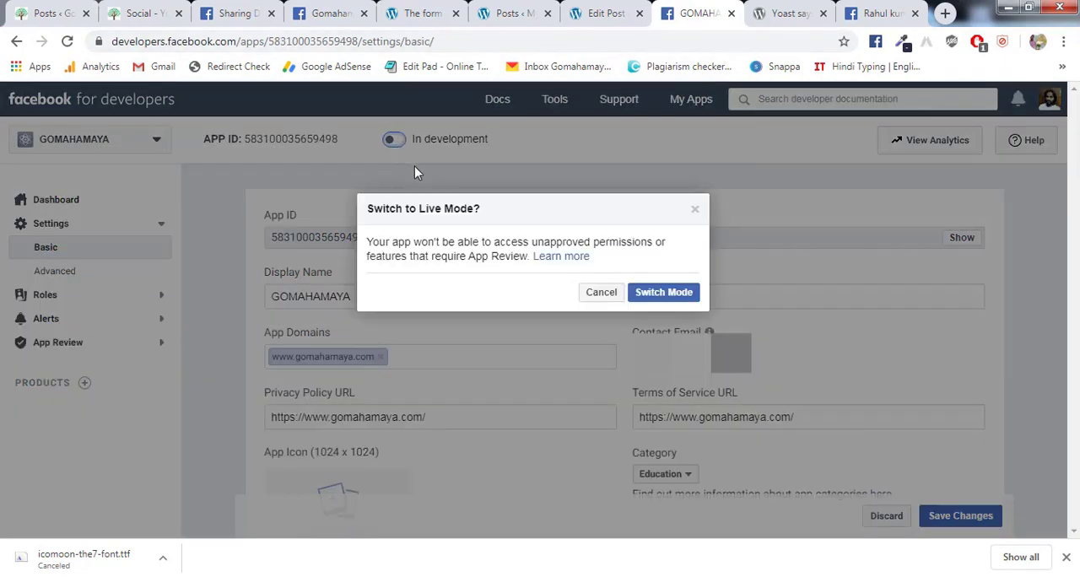
left_click(664, 293)
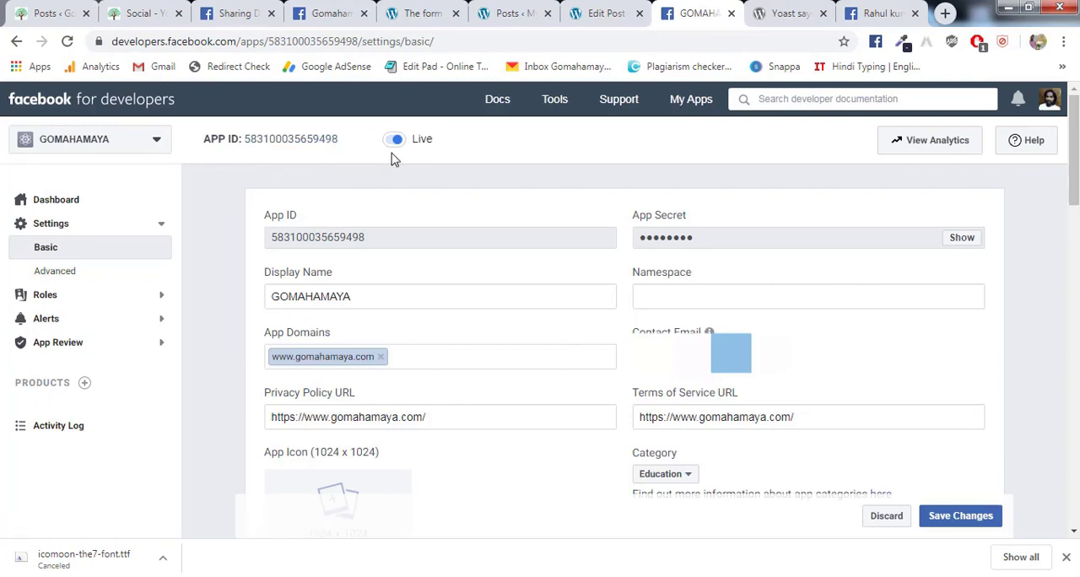
- Paste the copied ID as the Facebook App ID in Yoast SEO's Facebook settings and save the changes
left_click(504, 12)
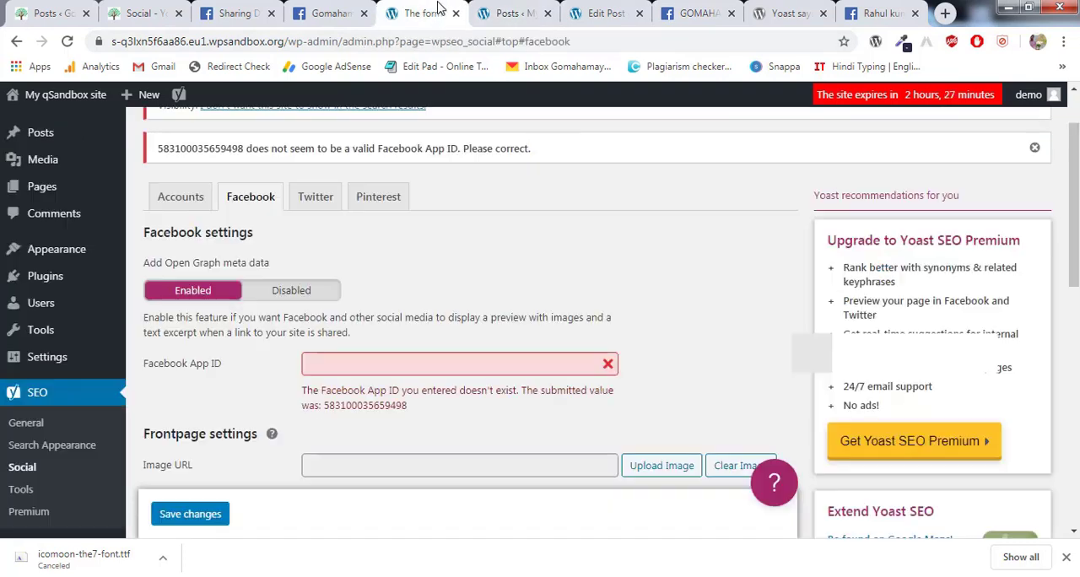
left_click(419, 13)
left_click(365, 357)
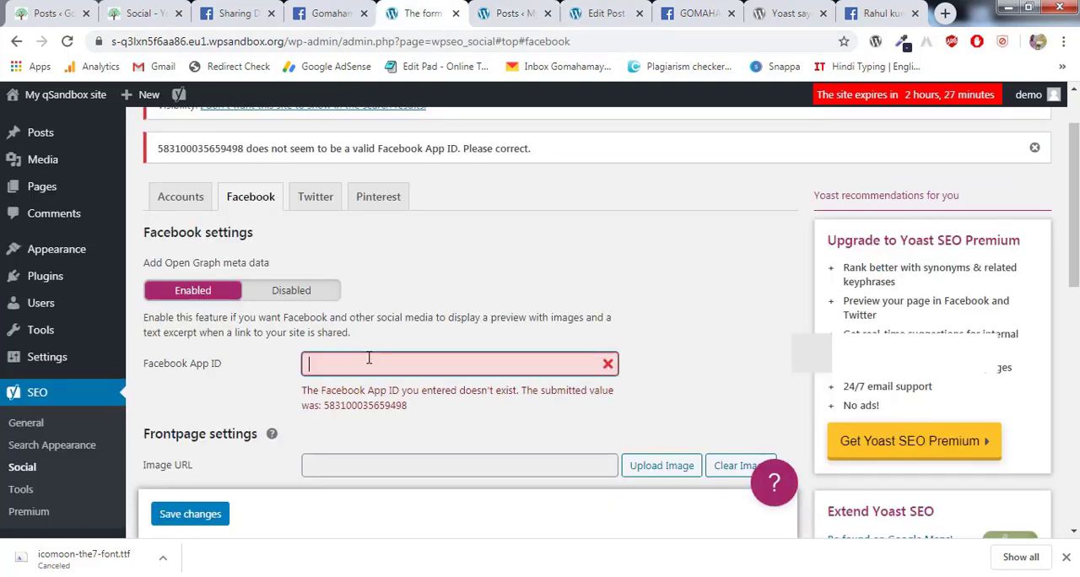
key("ctrl+v")
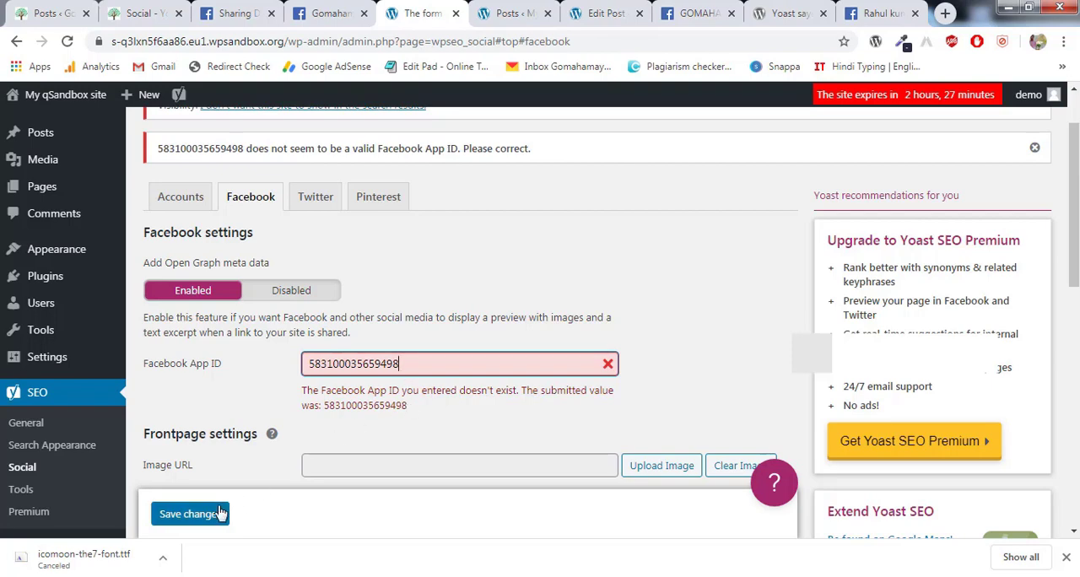
left_click(190, 514)
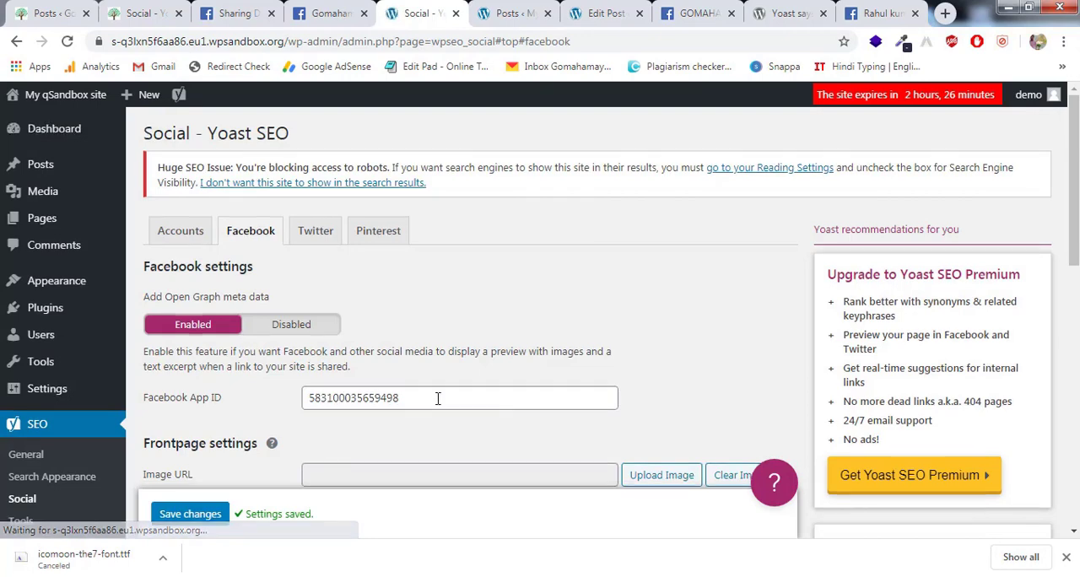
scroll(438, 398, "down", 2)
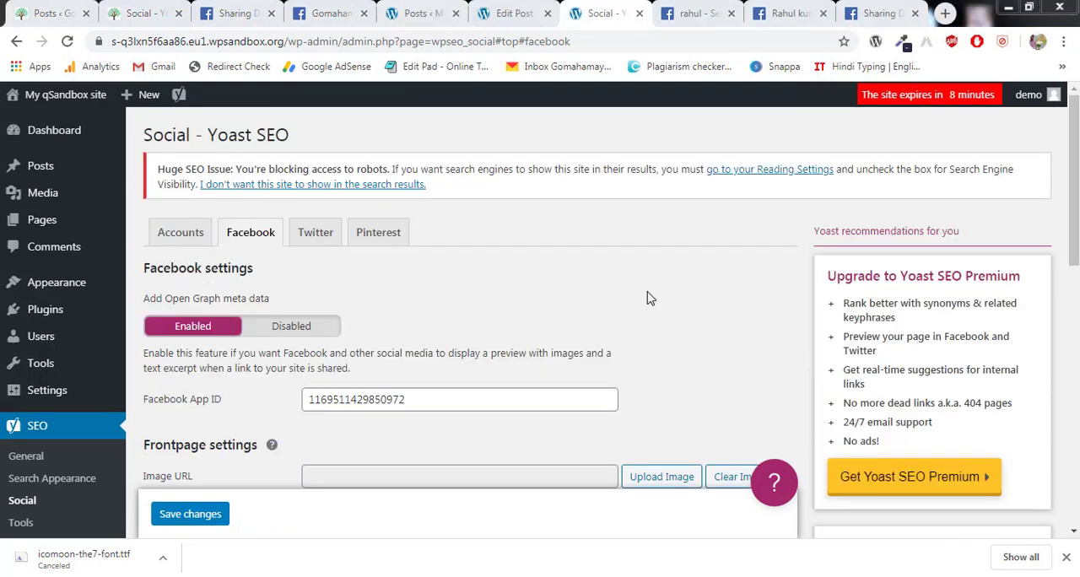
- Examine the Facebook title, description and image options in the Yoast SEO social settings of the Hello world! post
left_click(516, 13)
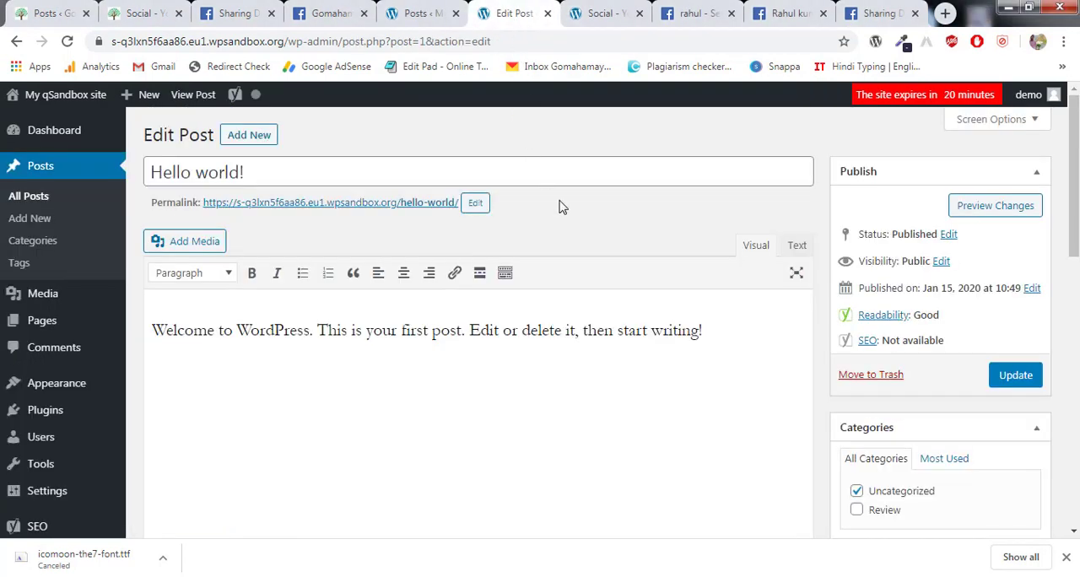
scroll(656, 272, "down", 10)
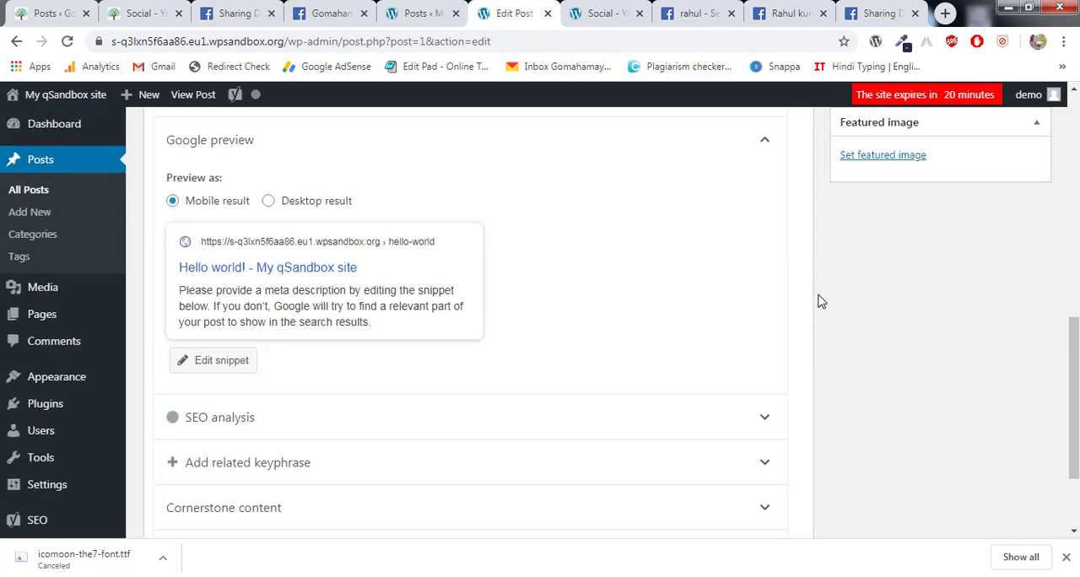
scroll(820, 301, "up", 2)
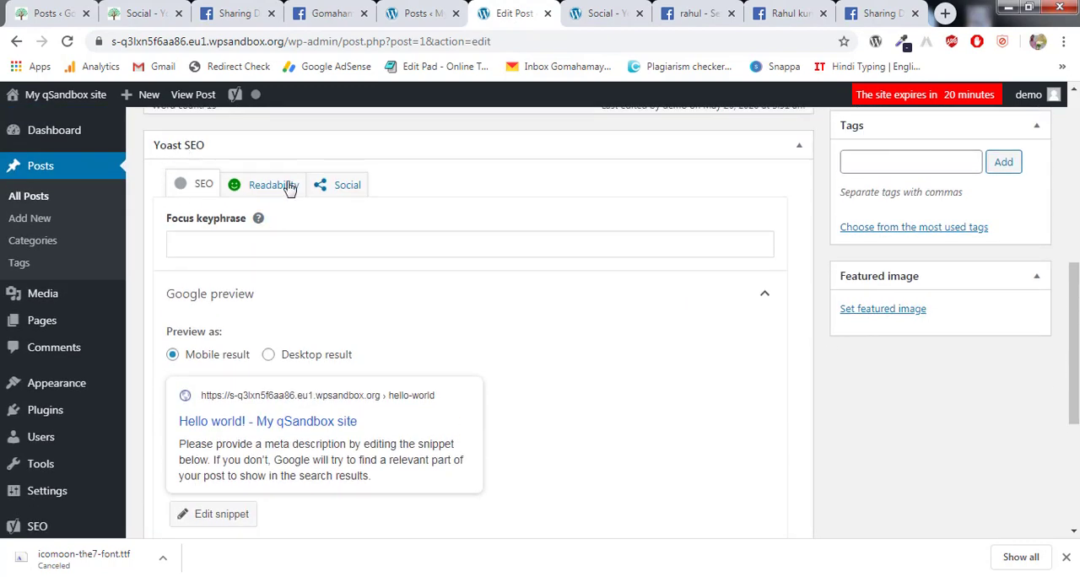
left_click(338, 187)
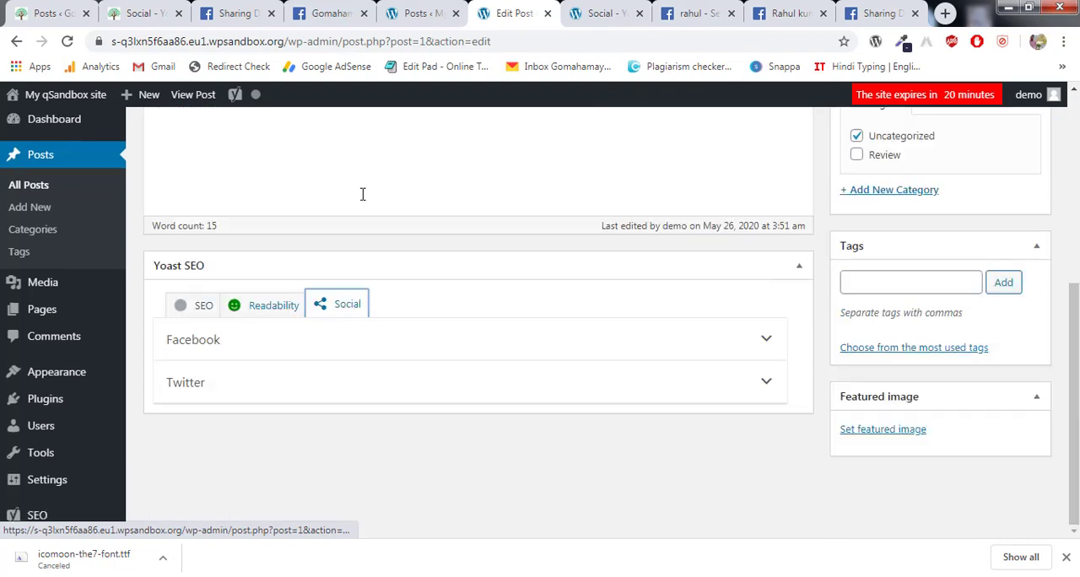
left_click(276, 353)
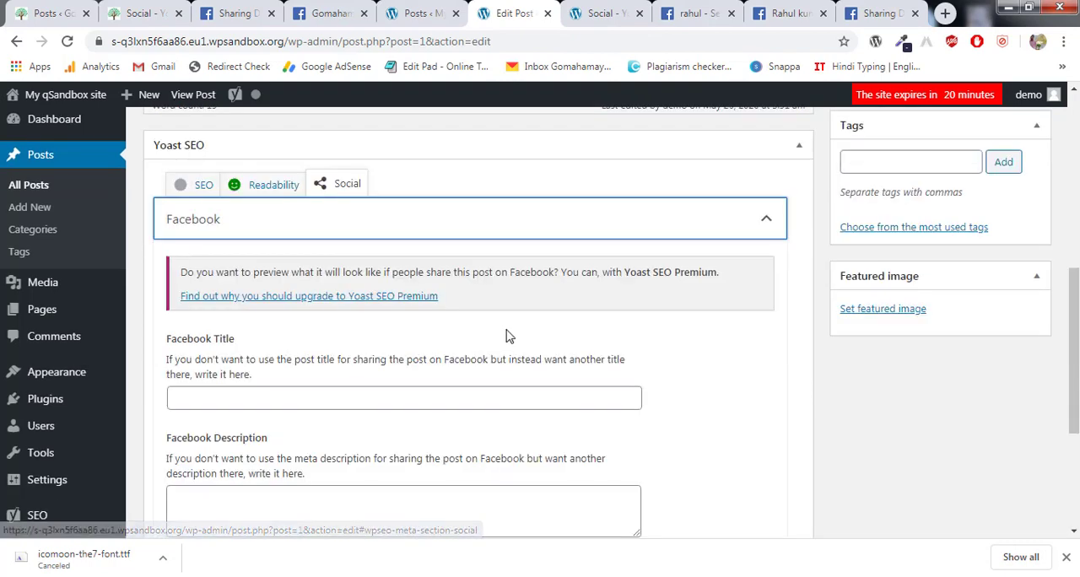
scroll(506, 336, "down", 3)
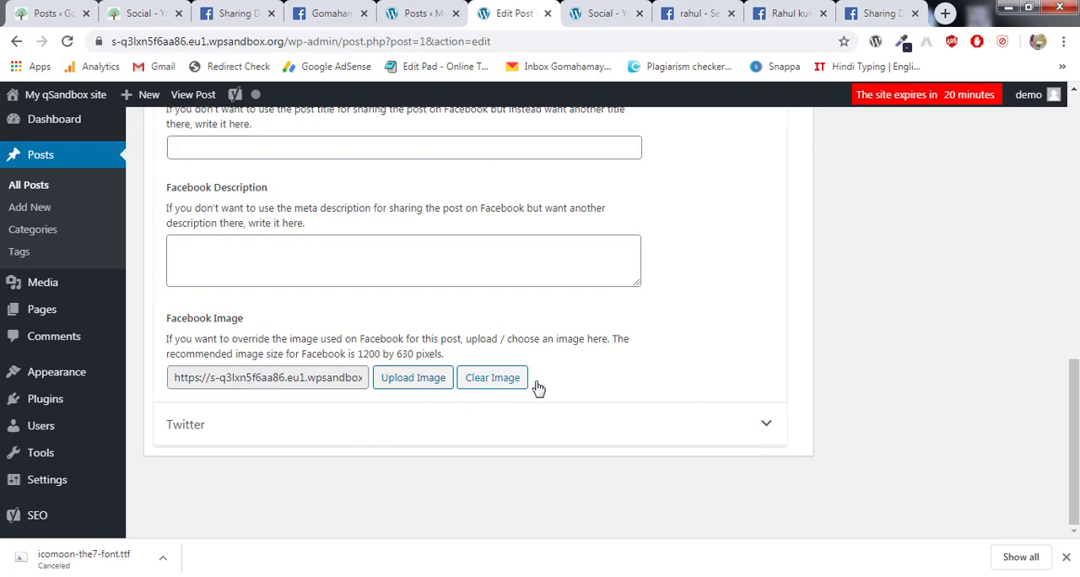
scroll(779, 368, "up", 10)
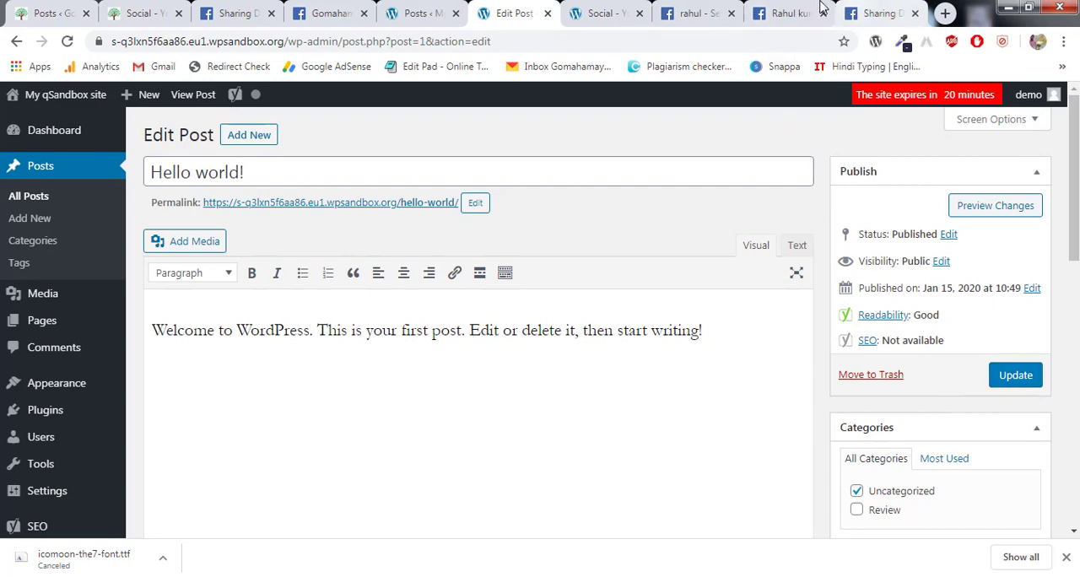
- Debug the hello-world post's URL in the Facebook Sharing Debugger and scrape it again
left_click(697, 13)
left_click(791, 10)
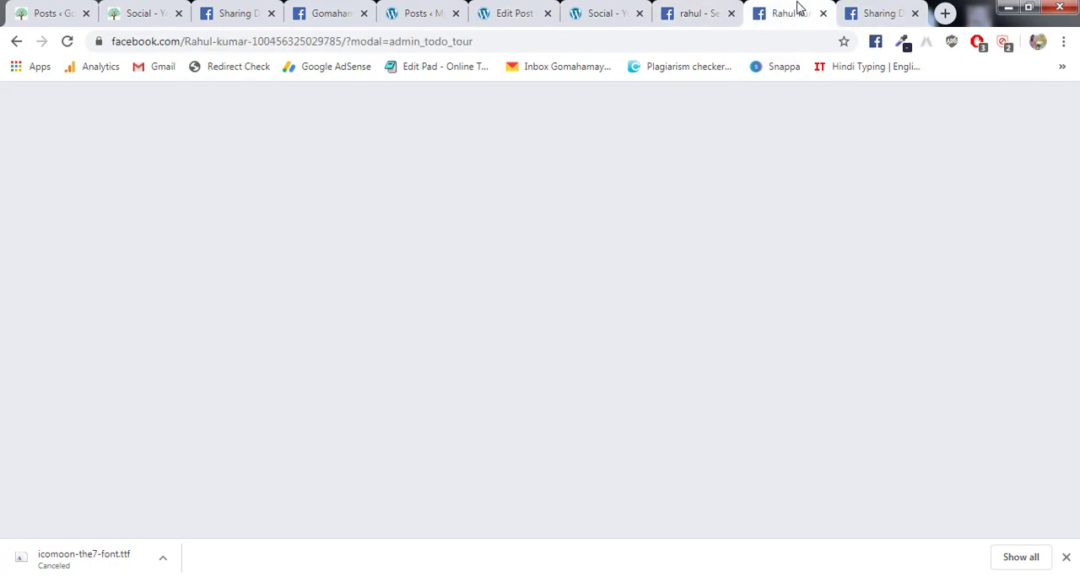
left_click(877, 11)
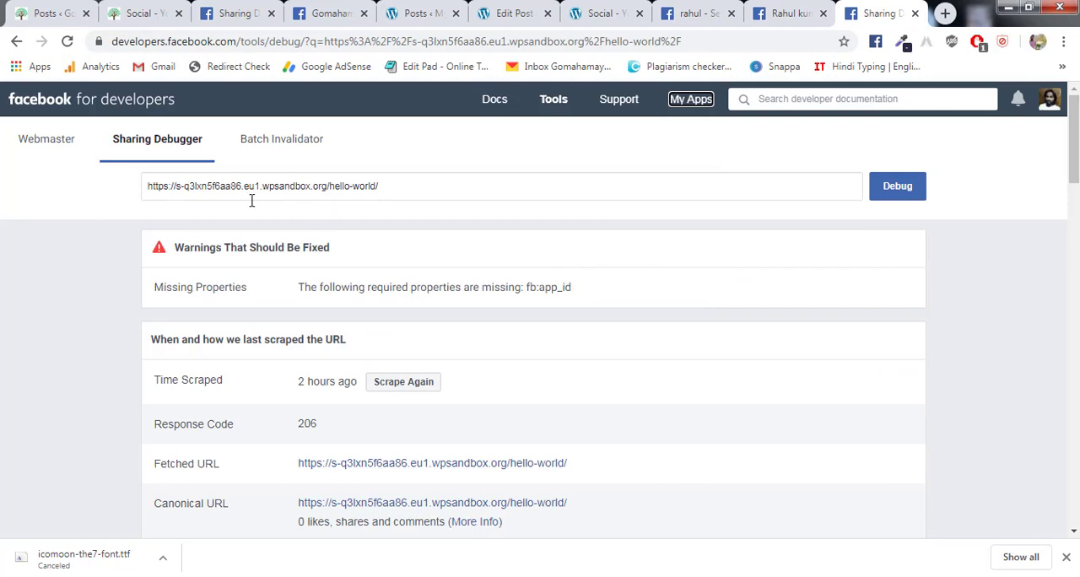
left_click(910, 193)
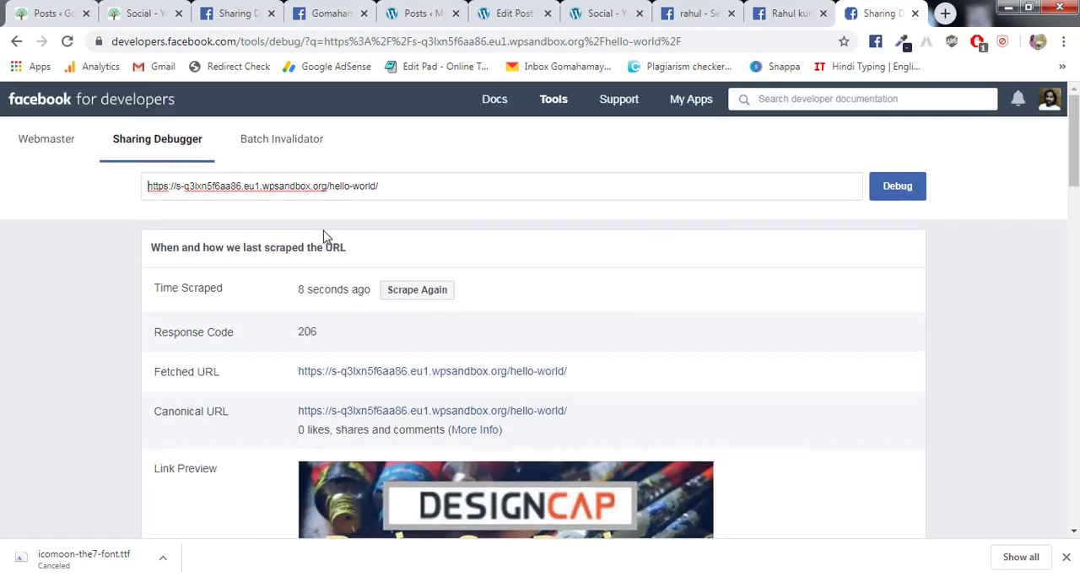
scroll(540, 352, "down", 3)
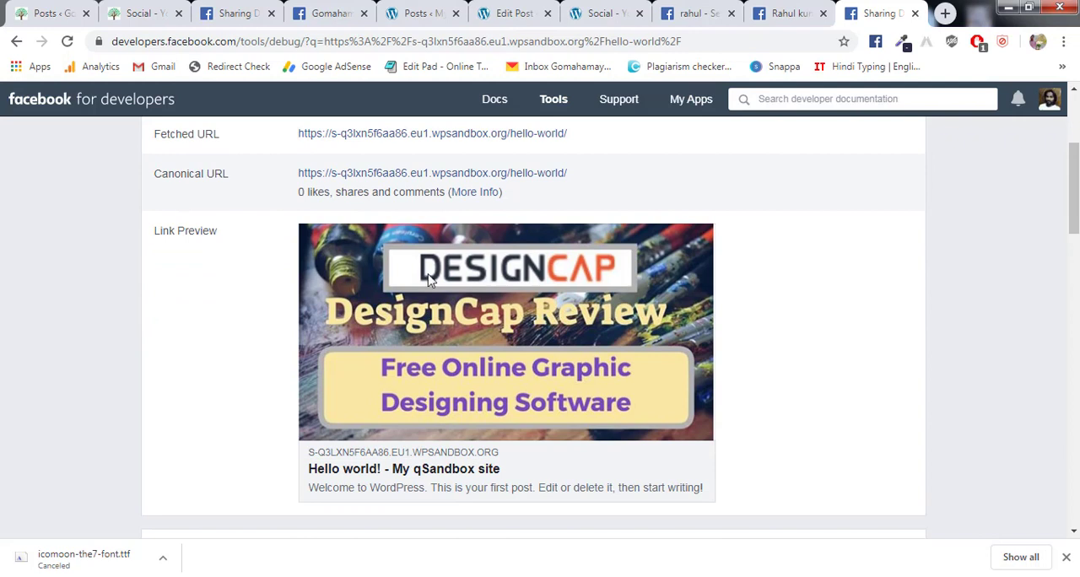
scroll(535, 309, "up", 2)
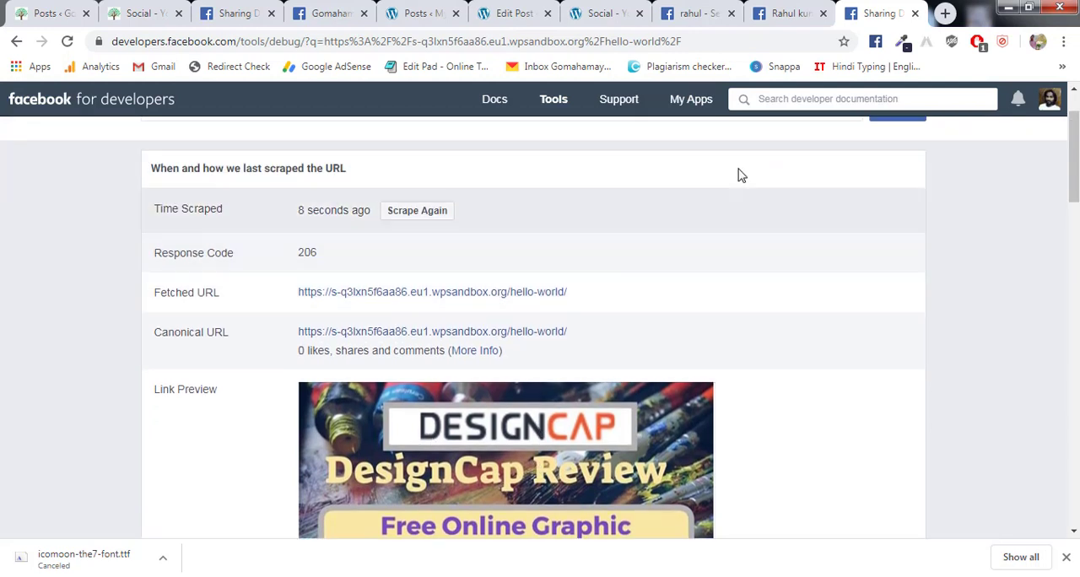
scroll(655, 265, "up", 1)
left_click(432, 295)
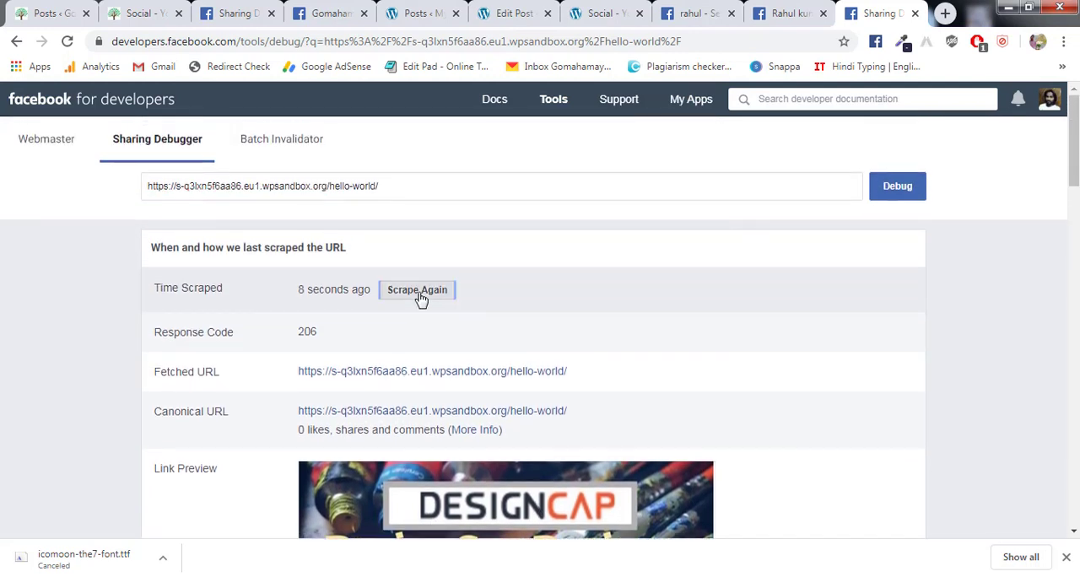